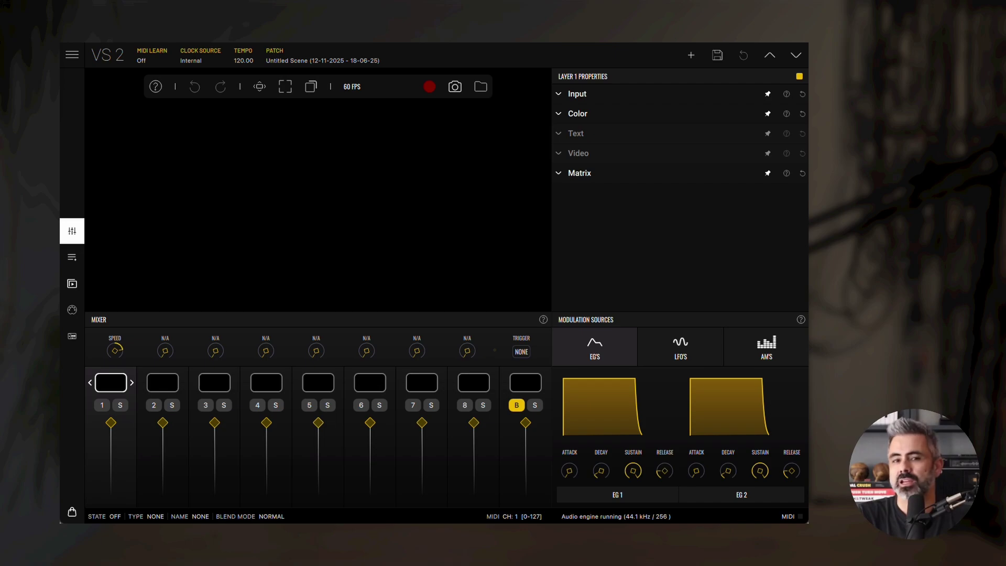
Load the yellow Square shader onto layer 1.
left_click(111, 386)
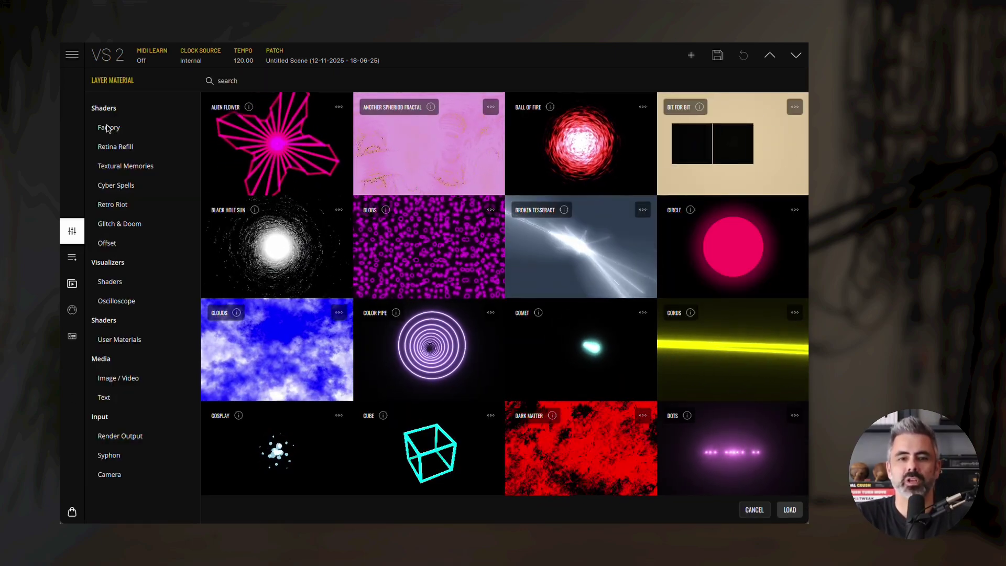
scroll(461, 237, "down", 5)
scroll(461, 238, "down", 10)
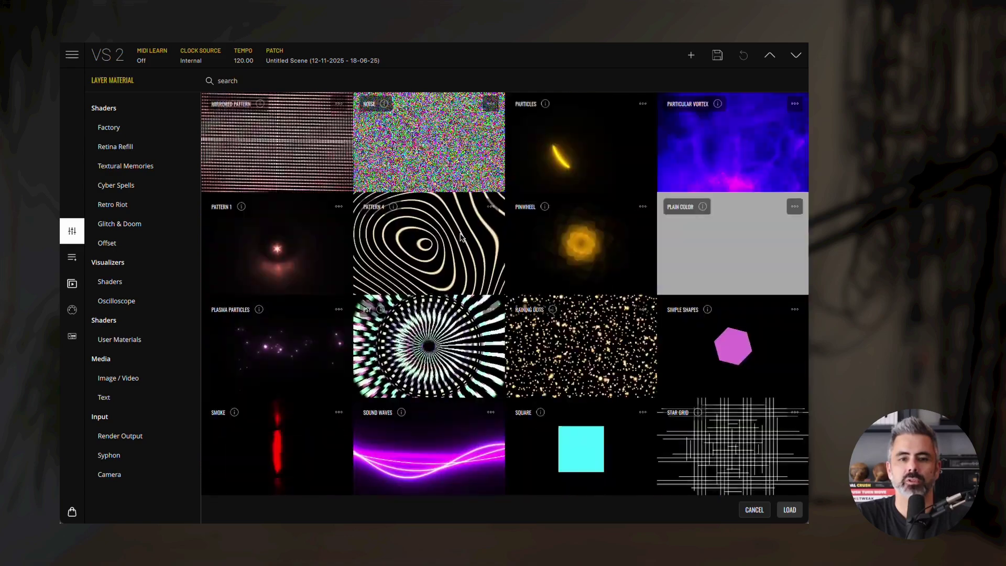
double_click(568, 257)
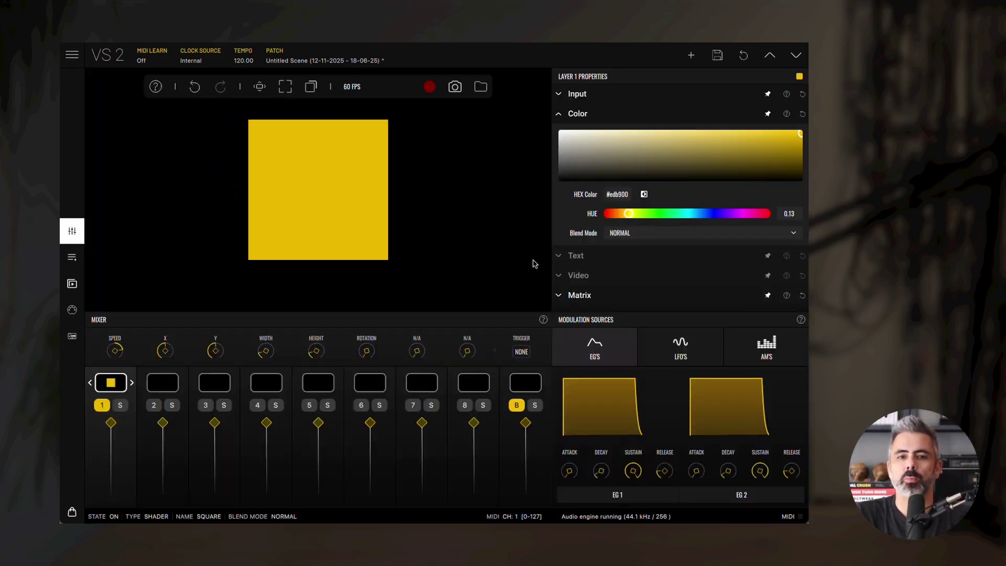
Load the Factory picture perplexon-lines17.jpg onto layer 2.
left_click(165, 384)
left_click(166, 384)
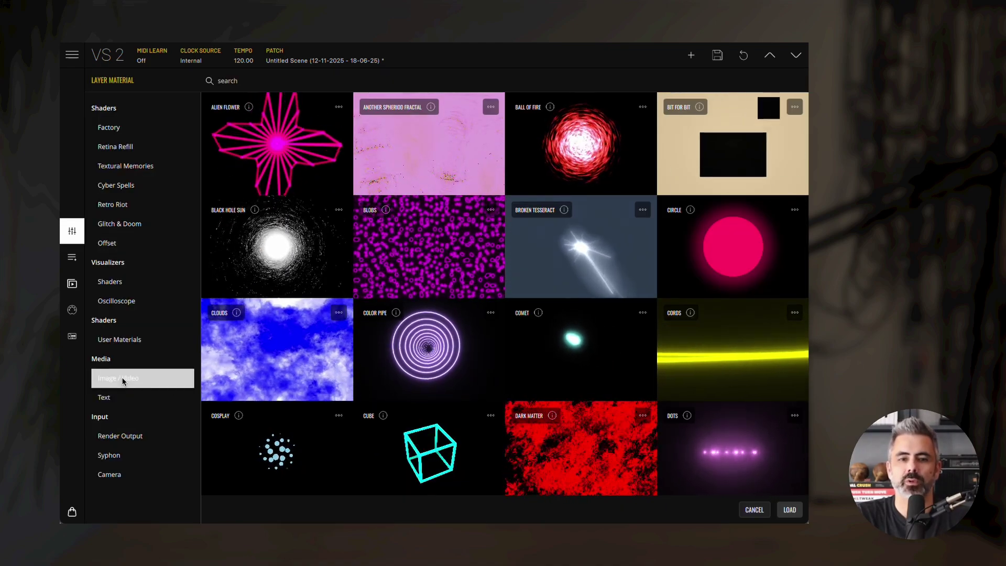
left_click(122, 379)
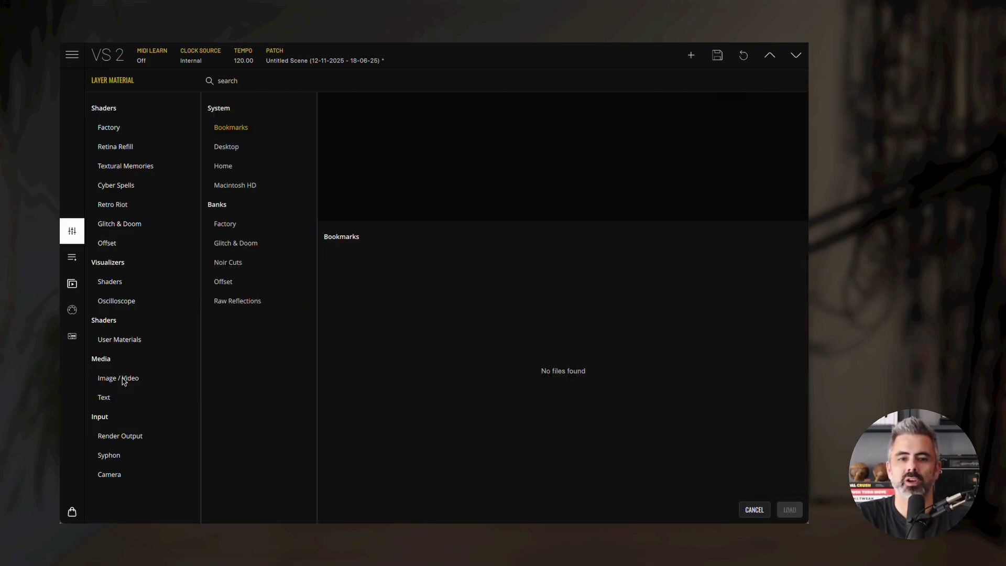
left_click(232, 225)
double_click(356, 295)
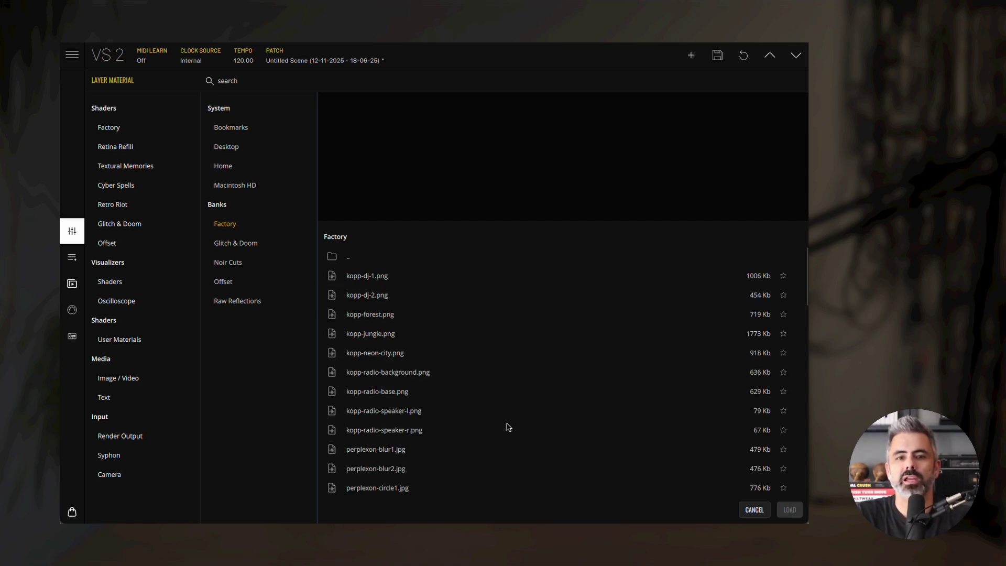
scroll(534, 262, "down", 8)
scroll(543, 243, "down", 3)
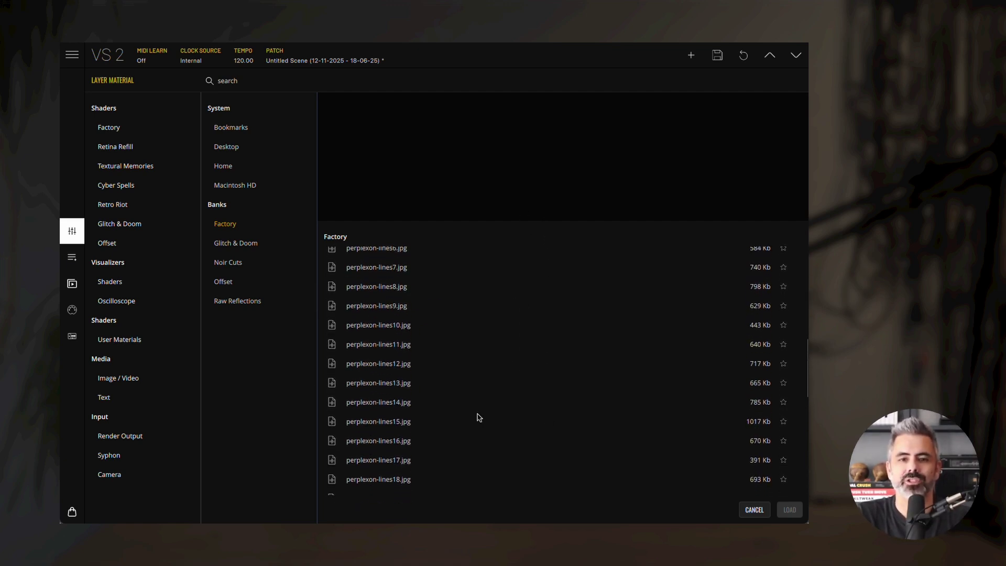
left_click(414, 463)
left_click(789, 509)
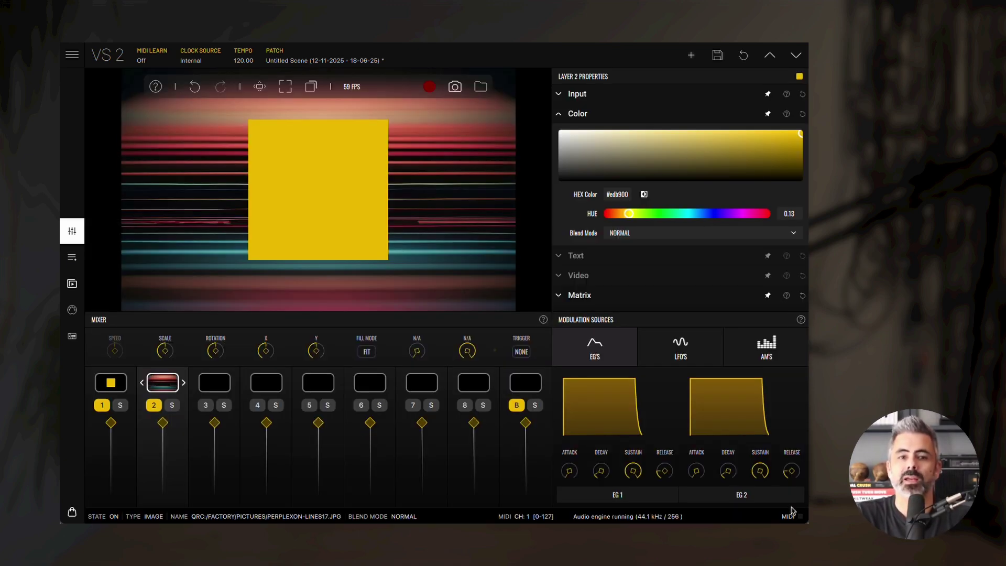
Try Soft Add and Overlay on the yellow square layer, then browse the other blend modes.
left_click(110, 382)
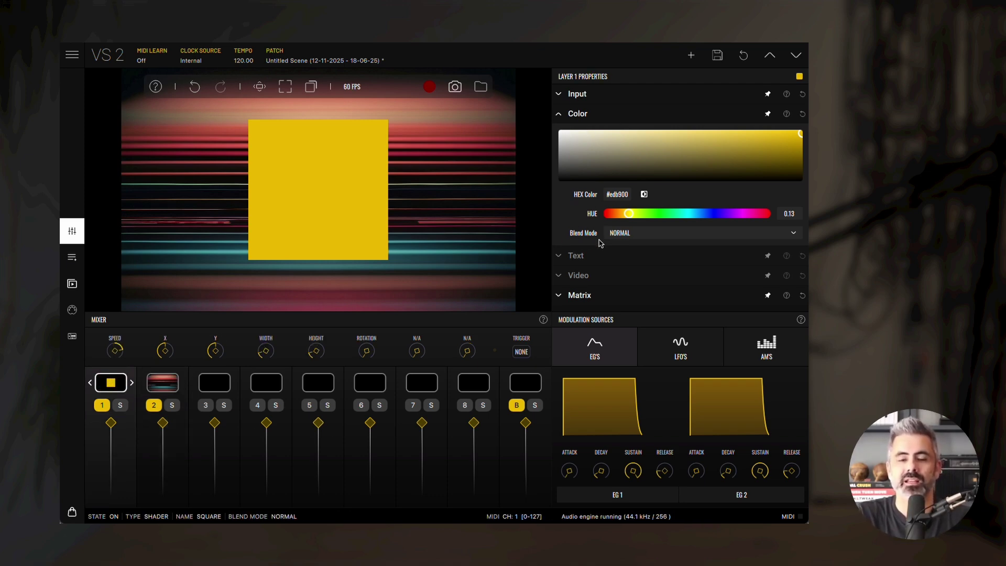
left_click(644, 234)
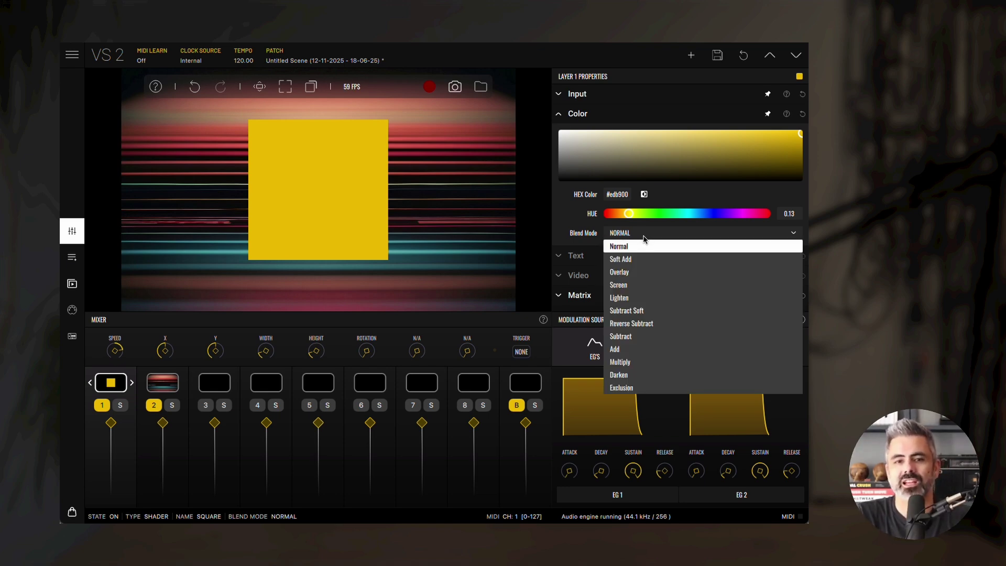
left_click(635, 258)
left_click(634, 234)
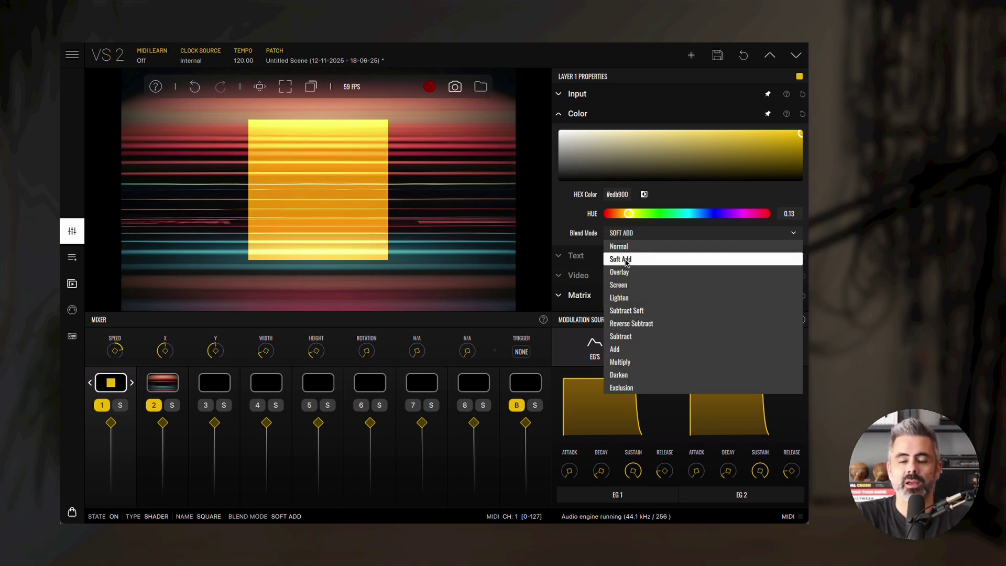
left_click(626, 272)
left_click(633, 234)
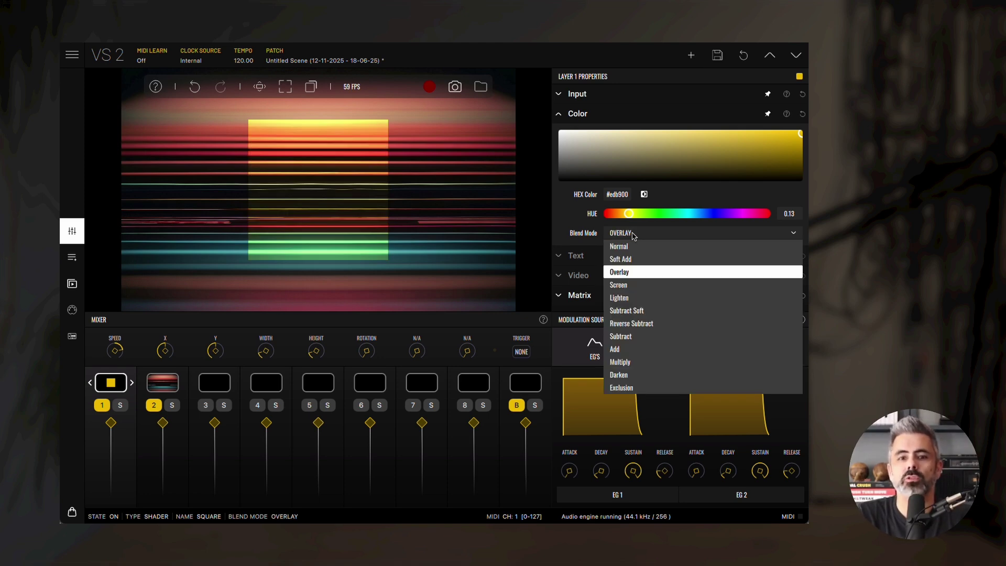
scroll(633, 234, "down", 4)
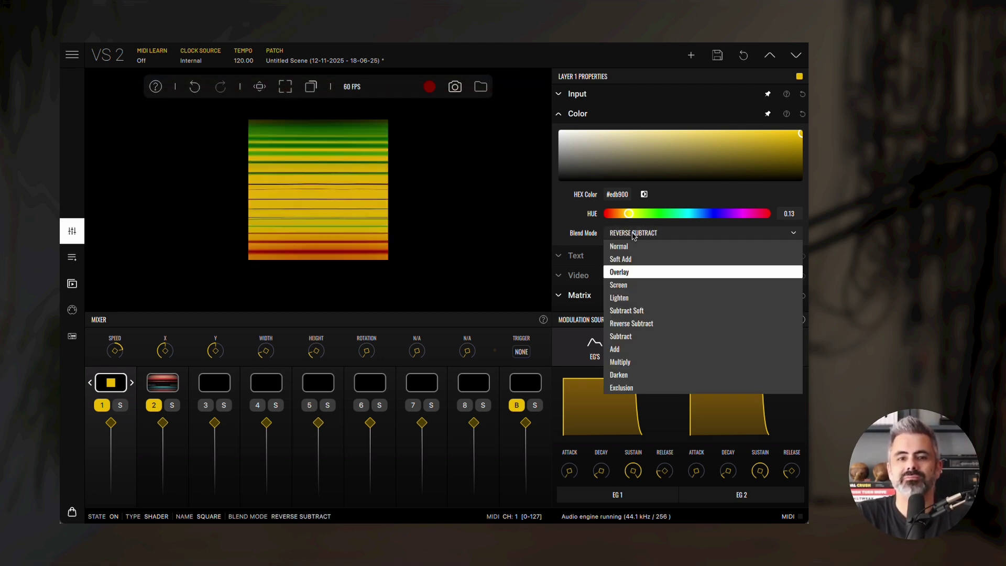
scroll(633, 234, "up", 6)
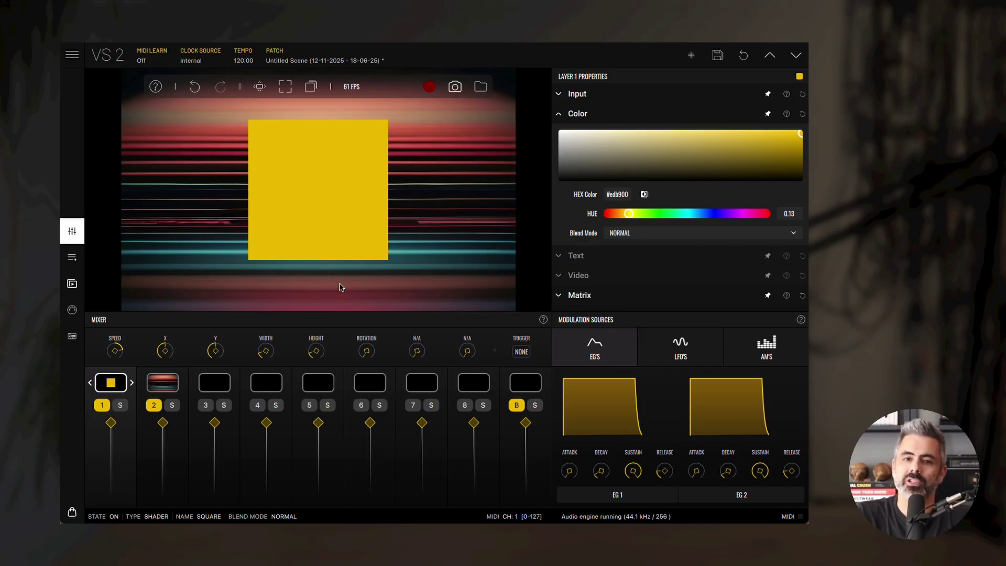
Try Soft Add, Screen, Lighten, Add and Darken blends on the yellow square.
left_click(620, 235)
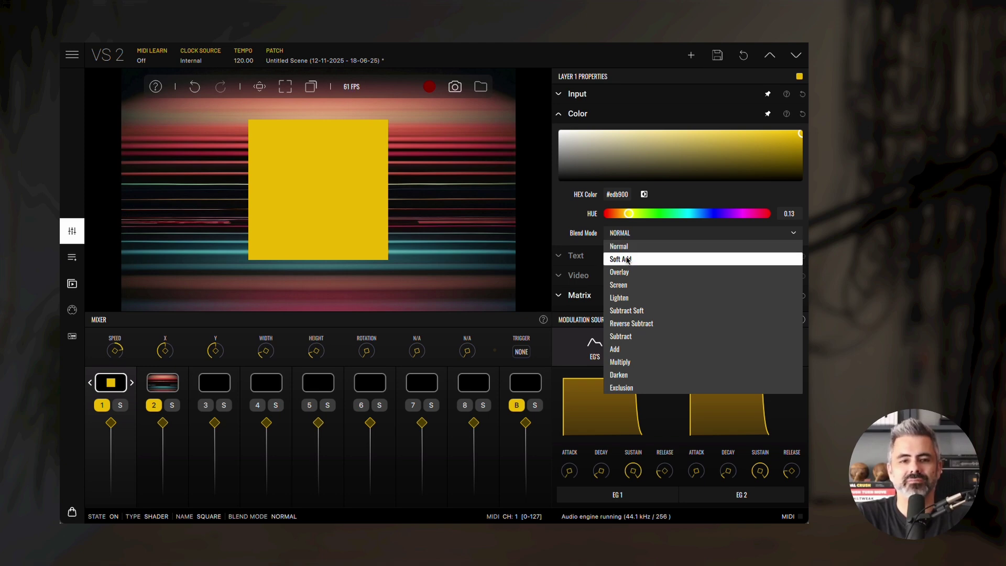
left_click(627, 259)
left_click(634, 235)
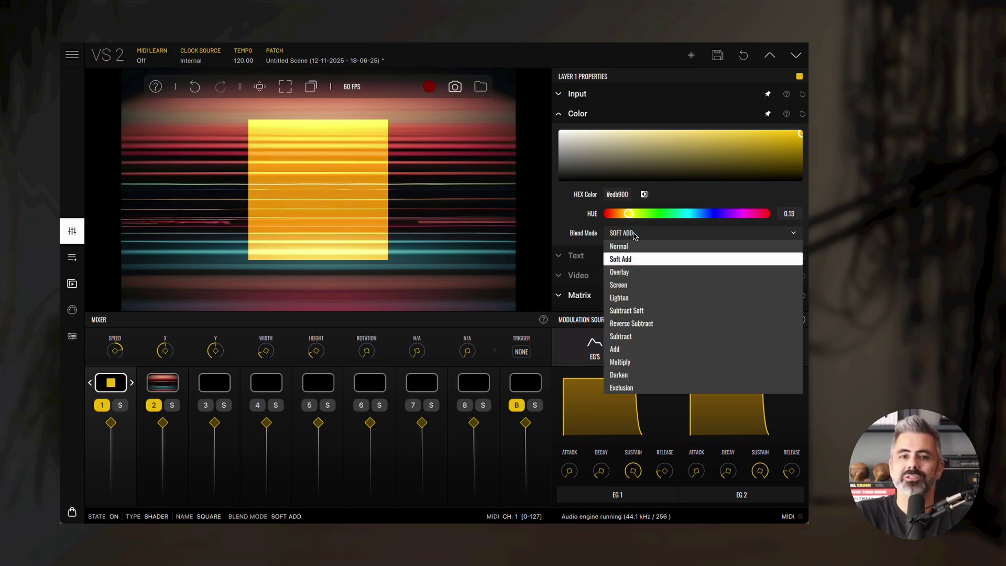
left_click(629, 285)
left_click(634, 236)
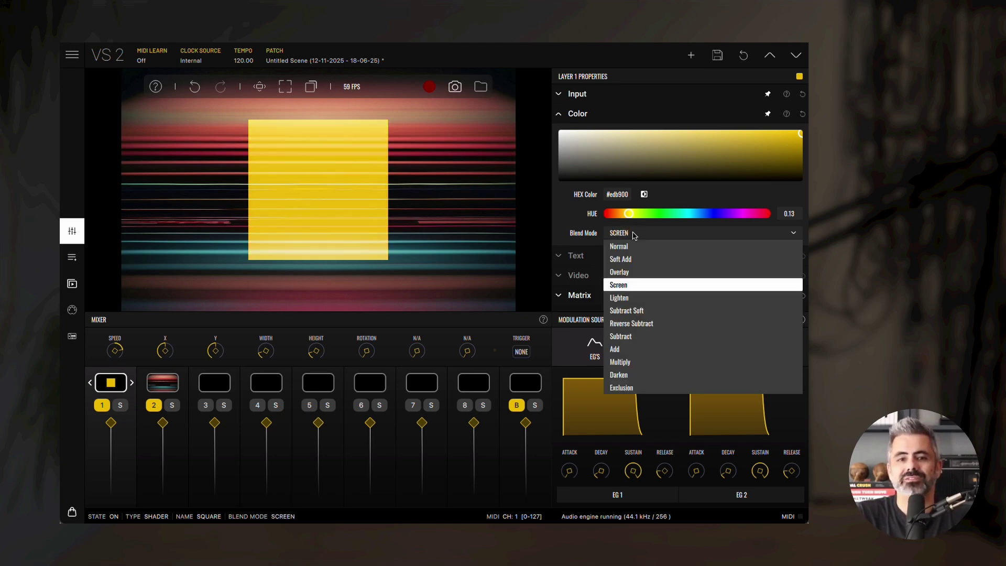
left_click(630, 297)
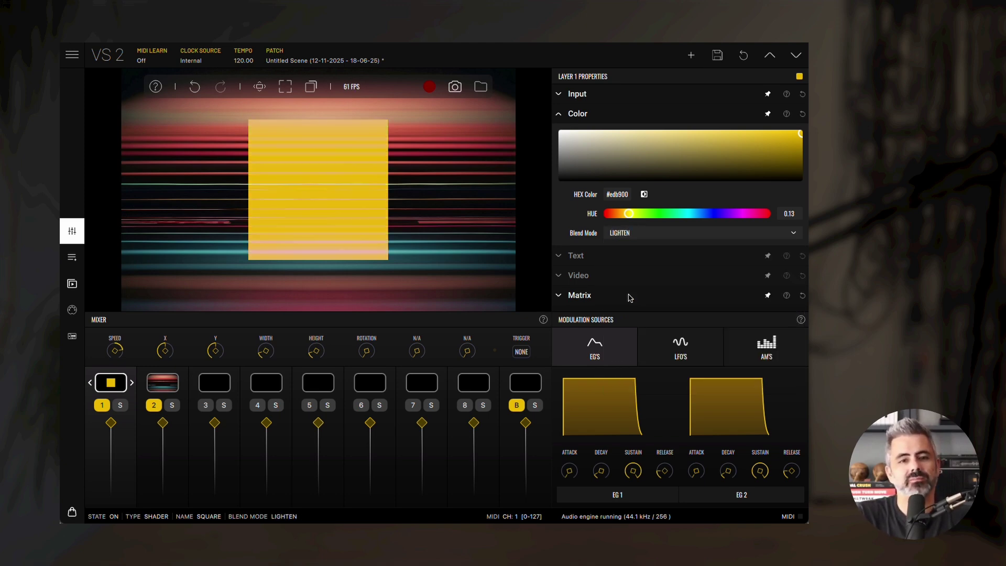
left_click(634, 237)
left_click(618, 348)
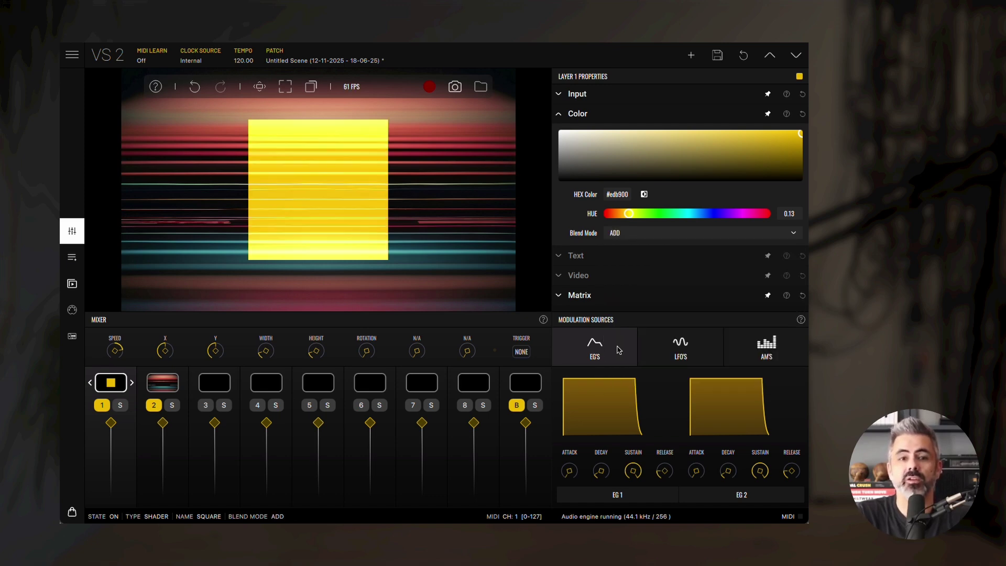
left_click(624, 235)
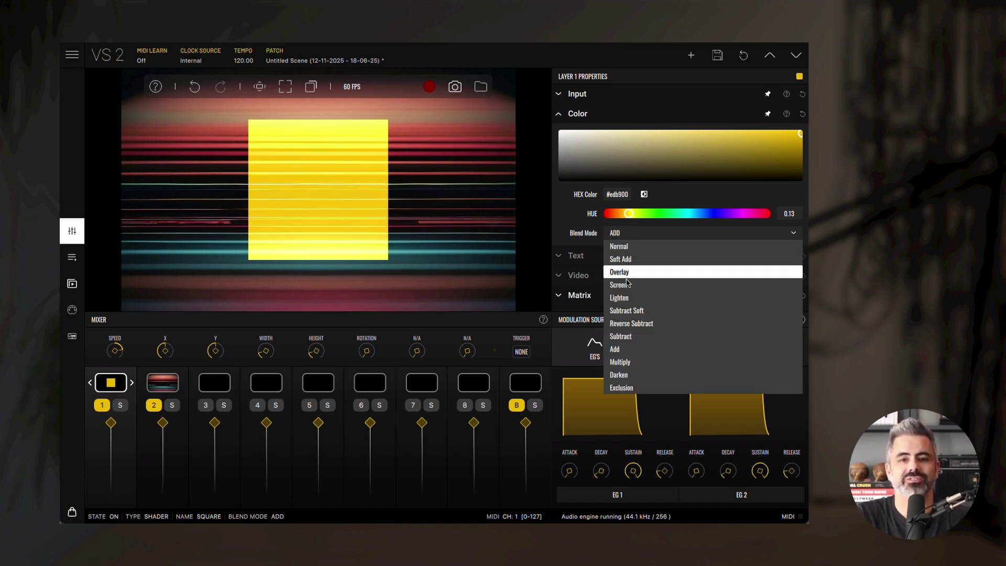
left_click(627, 375)
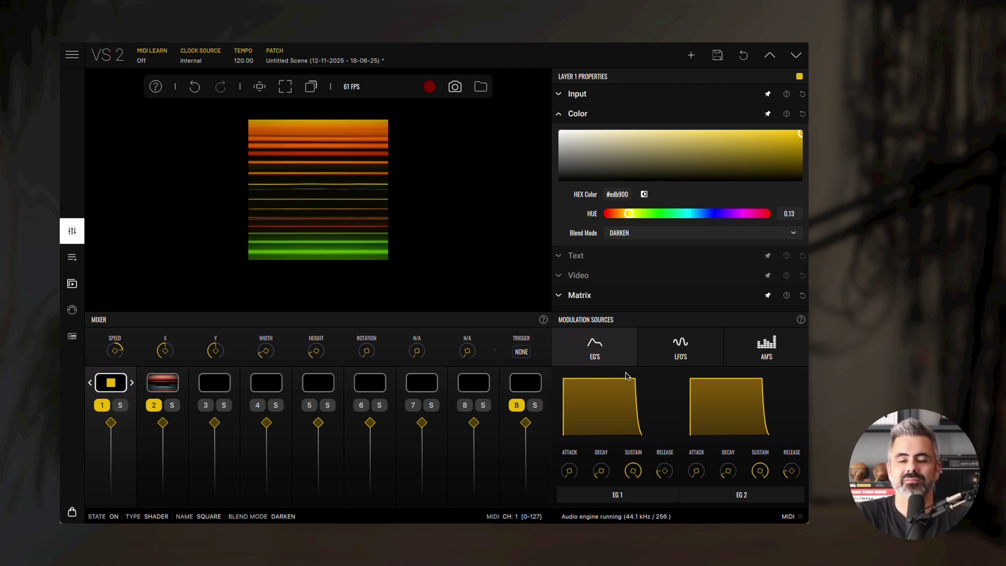
Try Multiply, Overlay, Subtract Soft, Reverse Subtract and Subtract, ending on Exclusion.
left_click(633, 236)
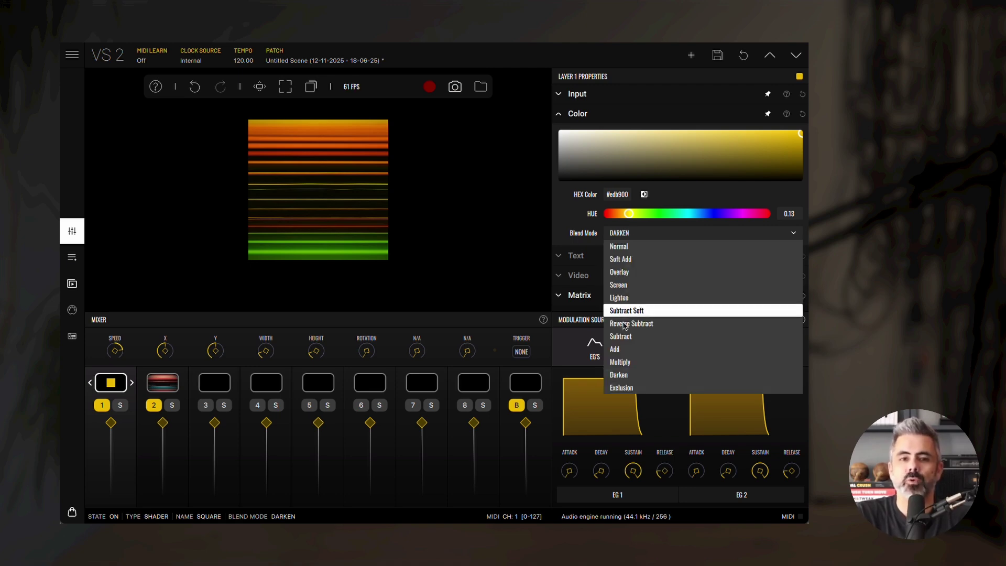
left_click(624, 363)
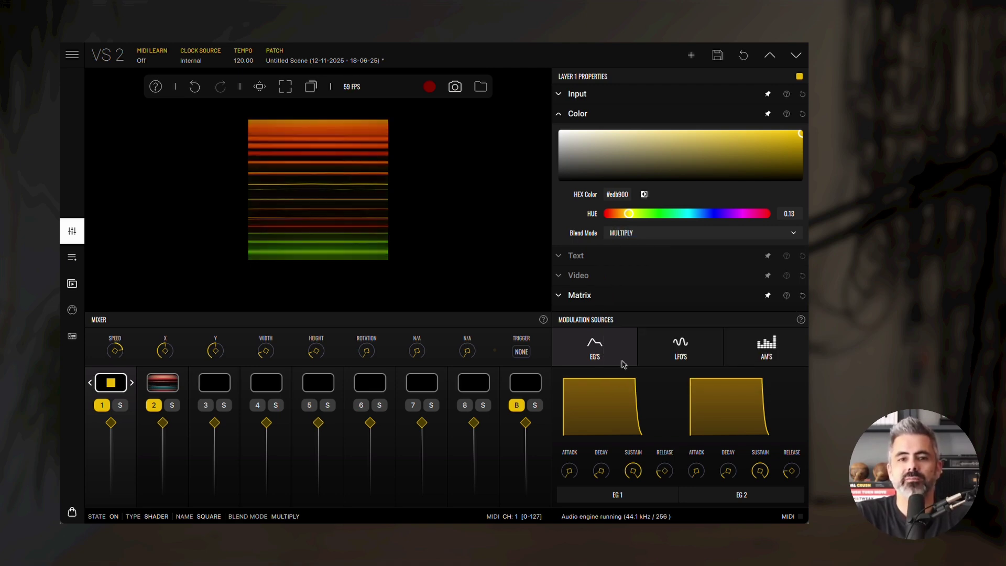
left_click(642, 235)
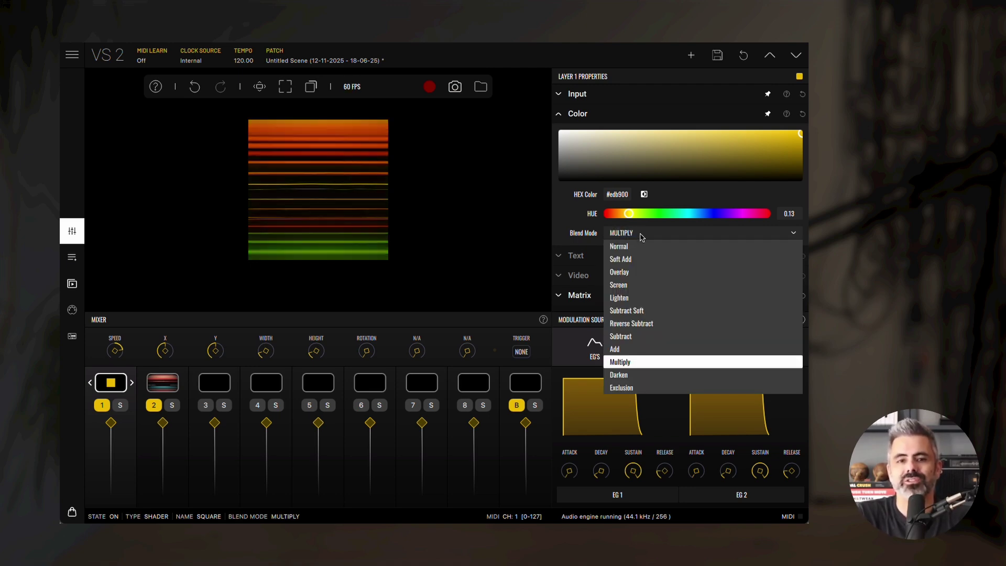
left_click(634, 274)
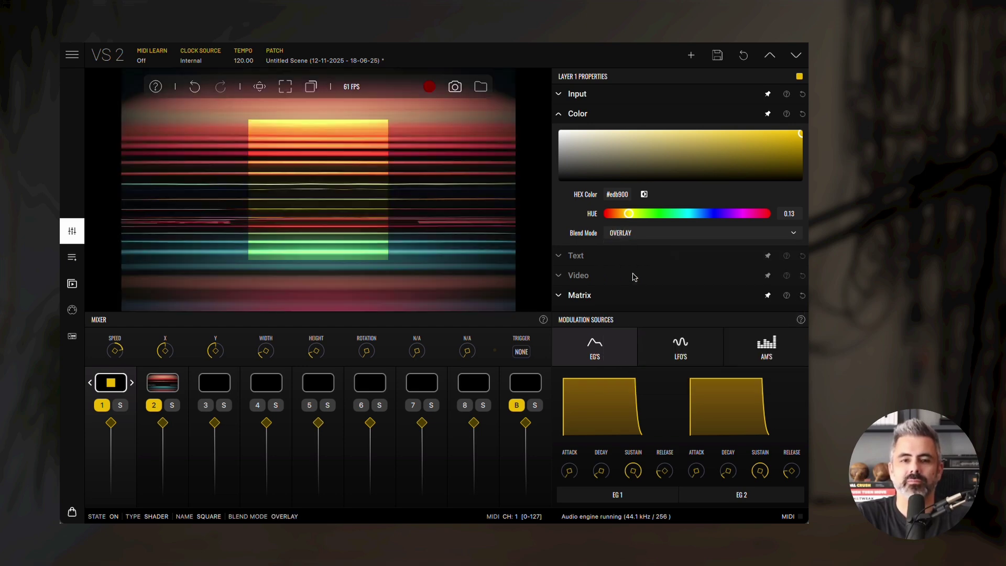
left_click(634, 236)
left_click(628, 314)
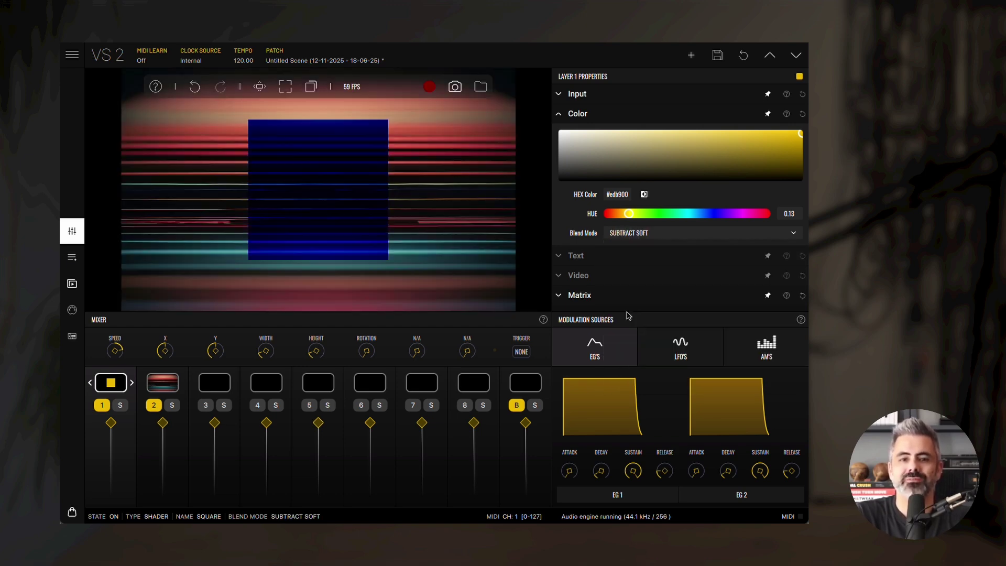
left_click(640, 233)
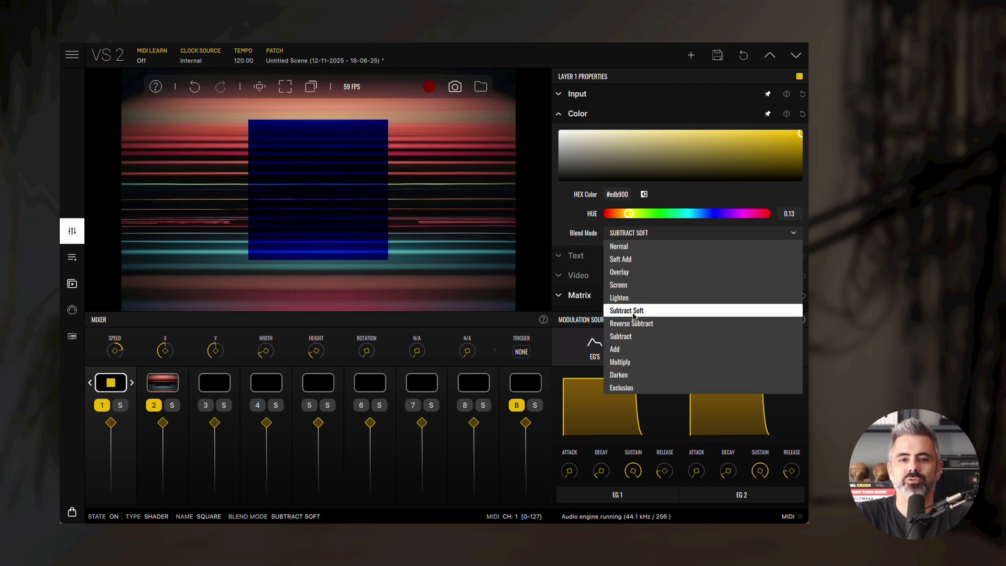
left_click(633, 324)
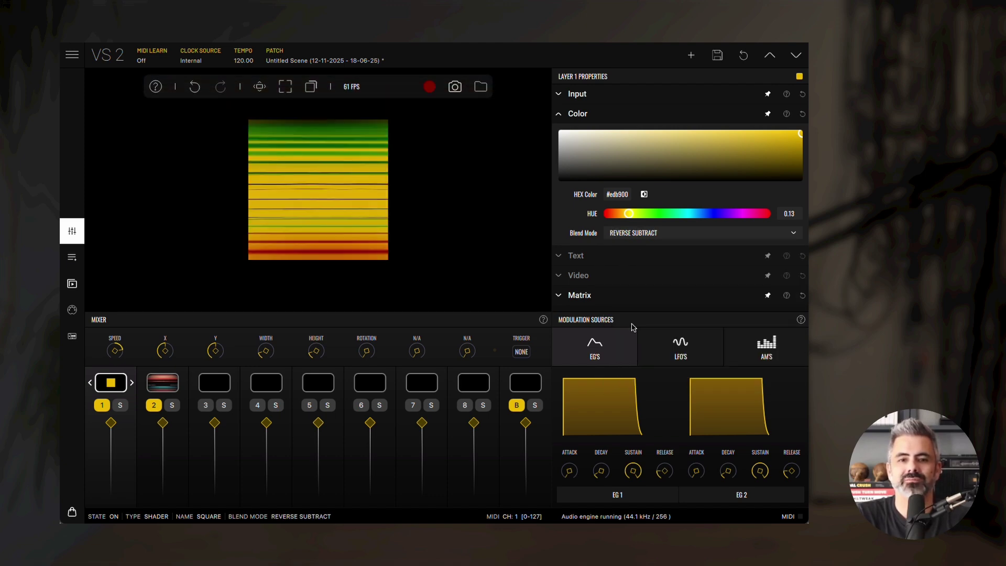
left_click(636, 234)
left_click(625, 337)
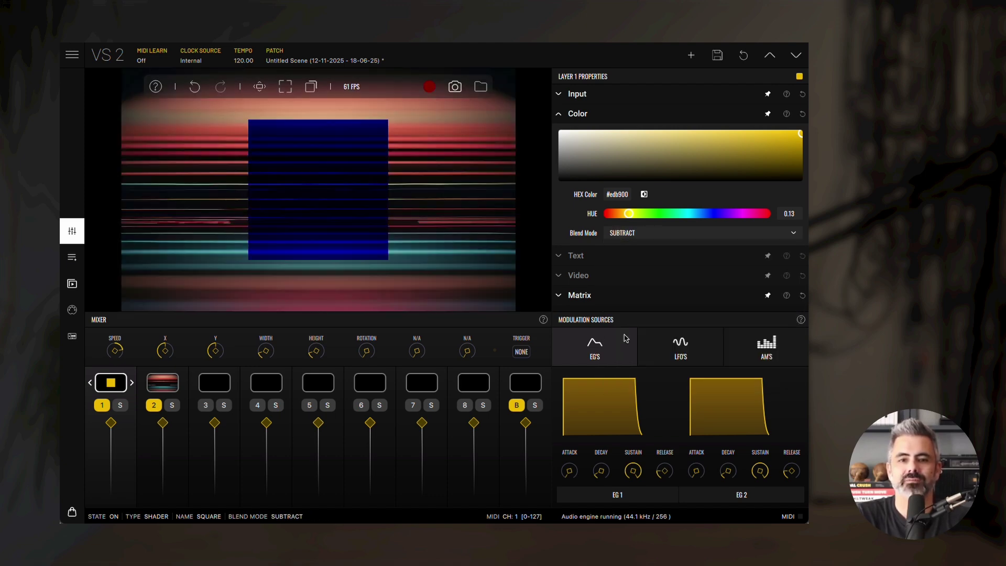
left_click(635, 233)
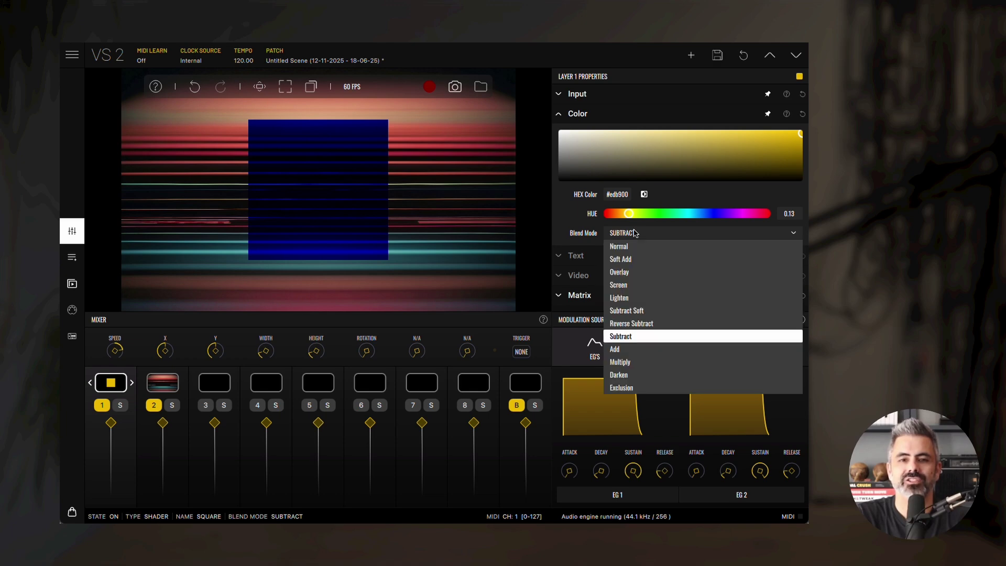
left_click(629, 389)
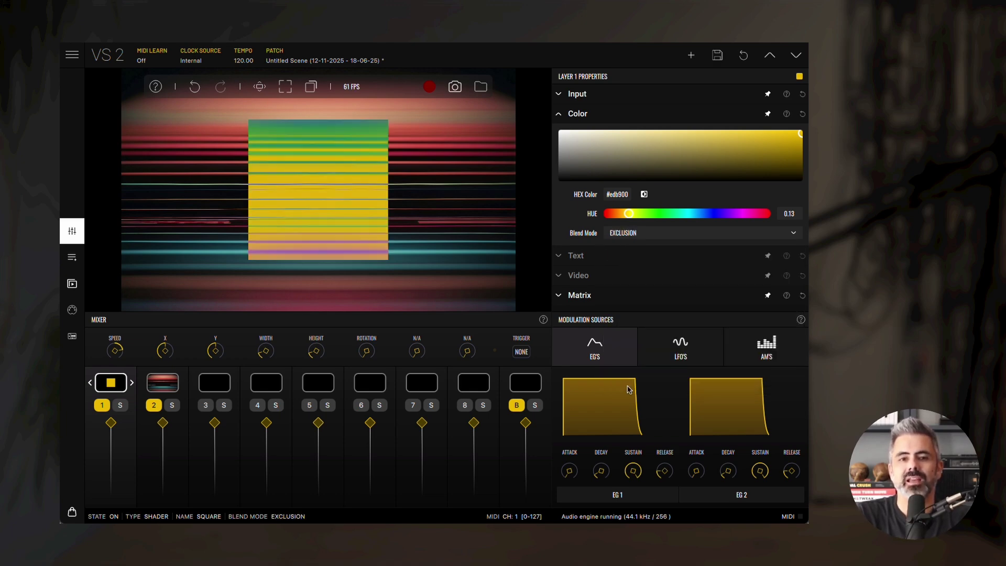
Reset the square to Normal blend and drag it into slot 2 beneath the striped image.
left_click(624, 234)
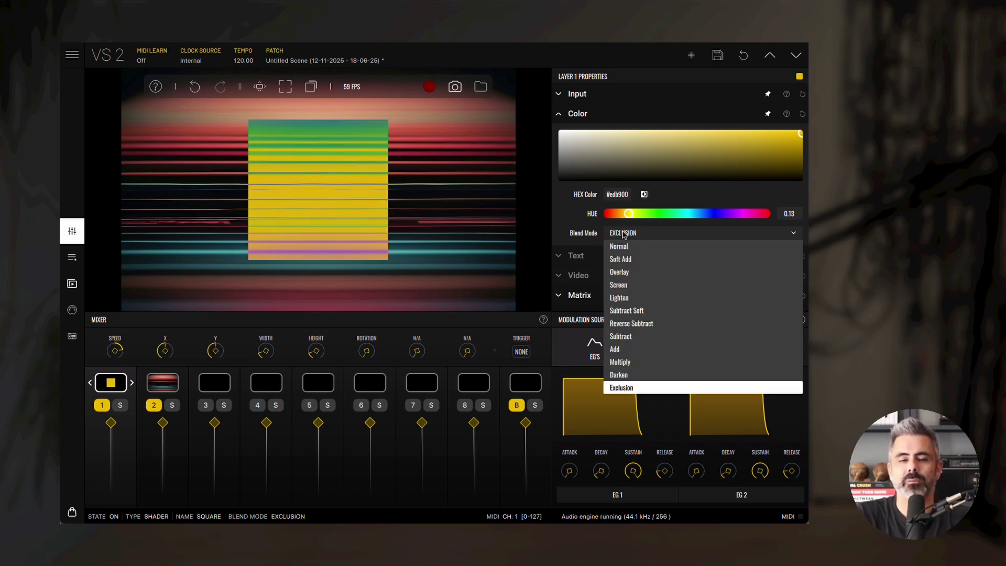
left_click(624, 245)
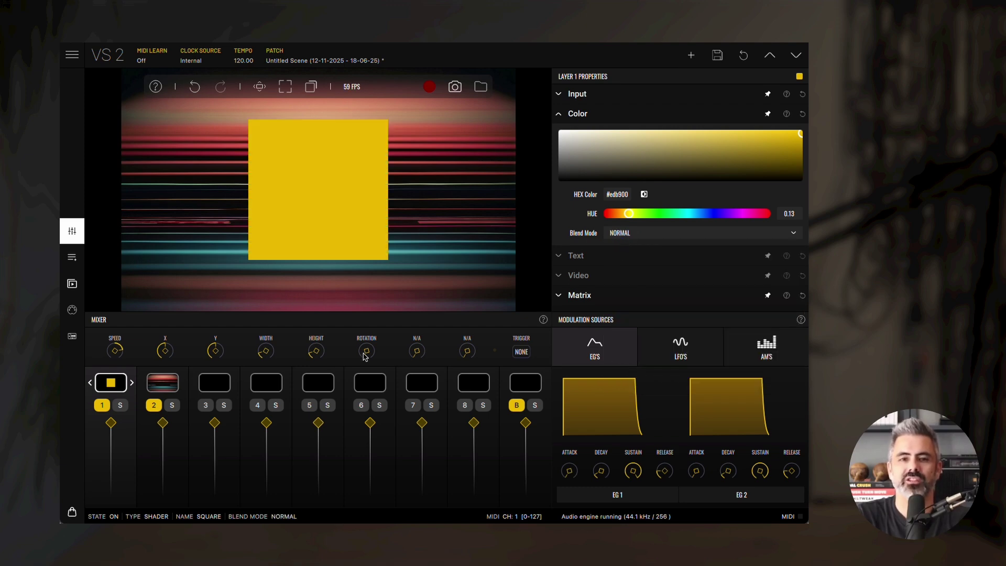
left_click_drag(98, 384, 155, 388)
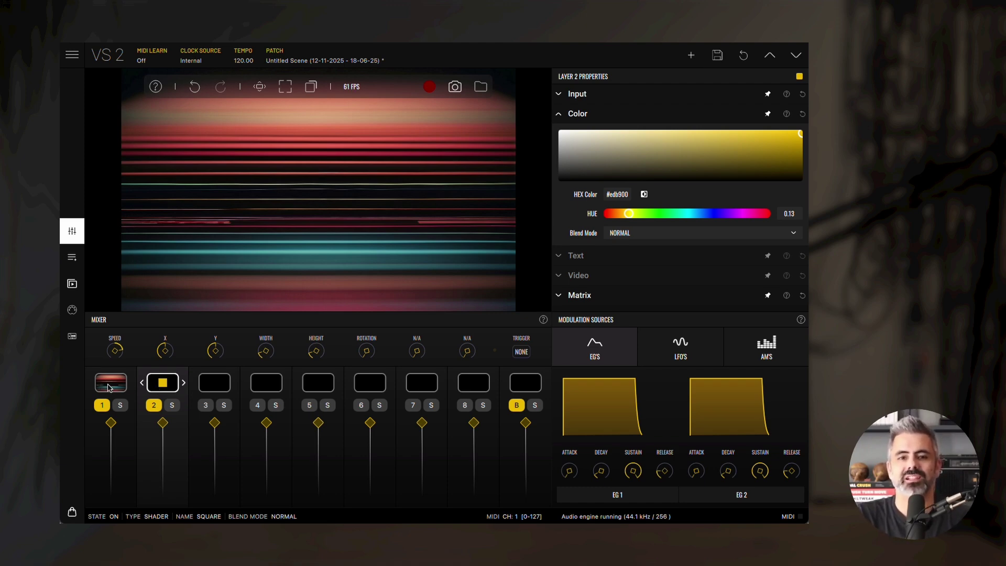
left_click(108, 387)
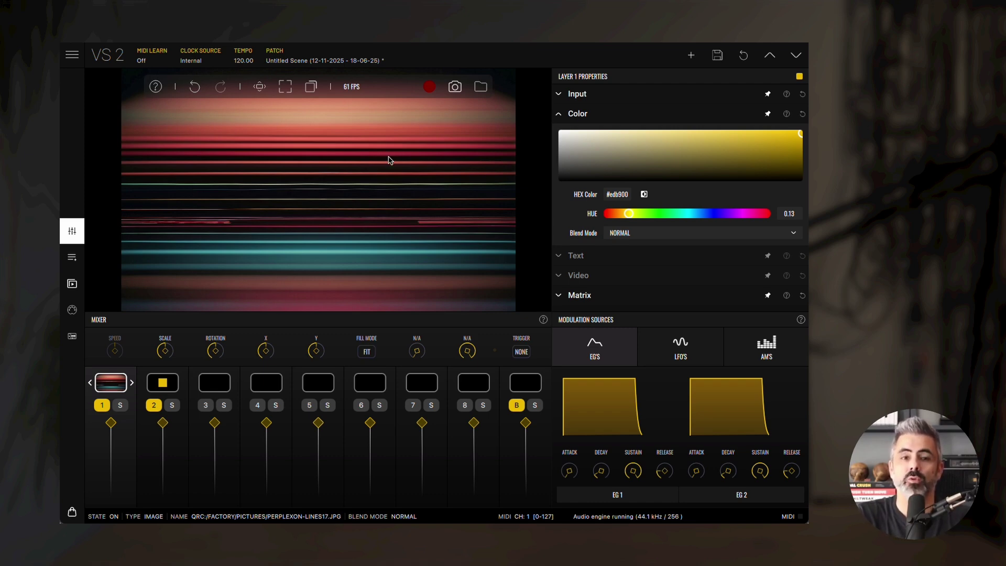
left_click(639, 236)
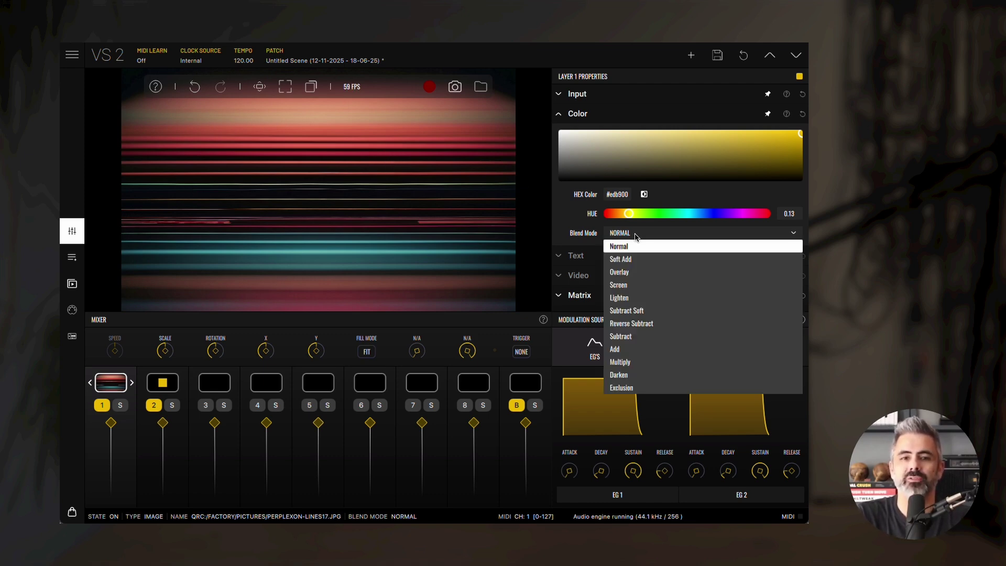
left_click(629, 259)
left_click(628, 234)
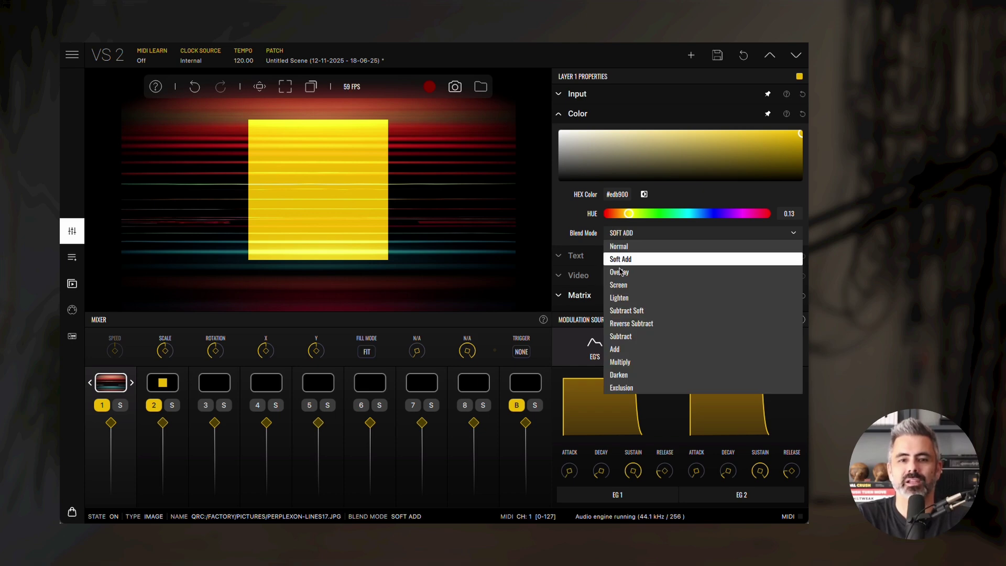
left_click(619, 272)
left_click(626, 235)
scroll(626, 237, "down", 4)
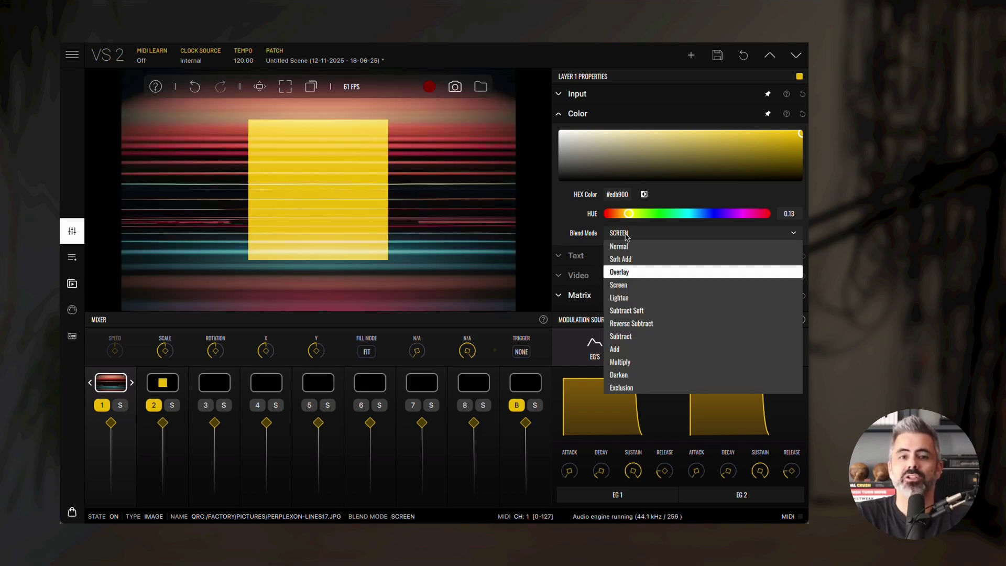
scroll(626, 237, "down", 3)
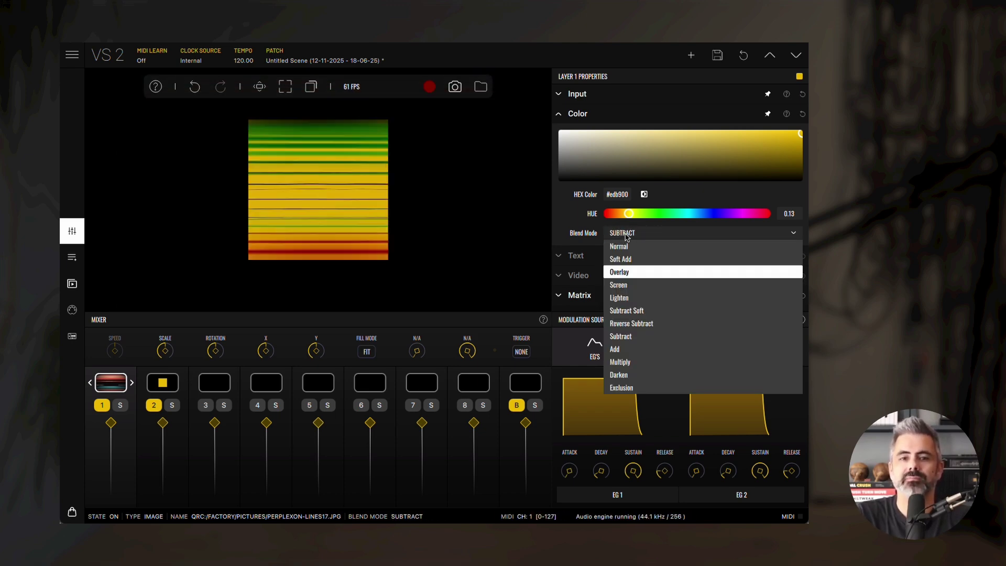
left_click(632, 250)
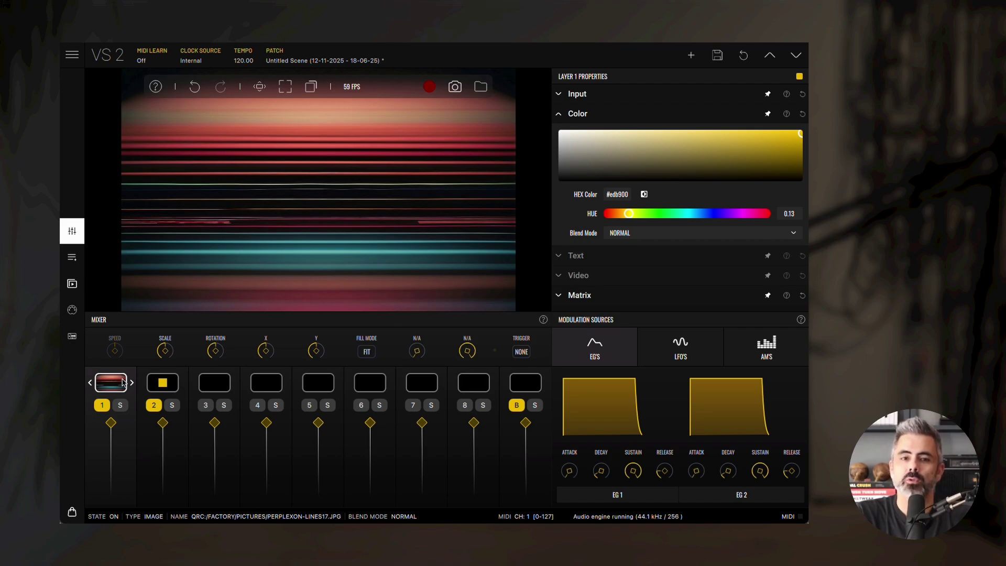
Load the Factory Ferro Fluid shader onto layer 1 and set its hue to blue (#007bef).
left_click(123, 382)
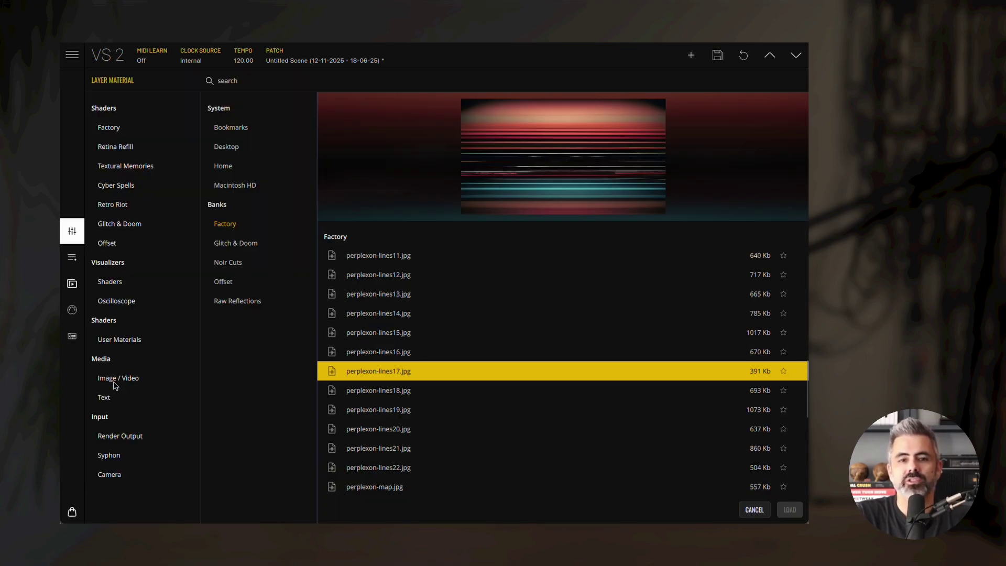
left_click(119, 131)
scroll(503, 162, "down", 4)
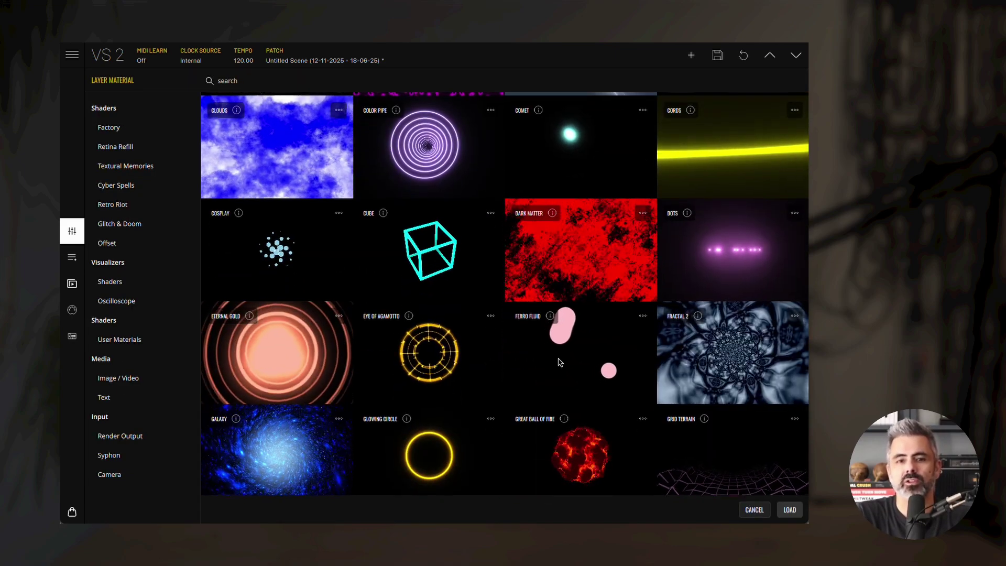
double_click(566, 348)
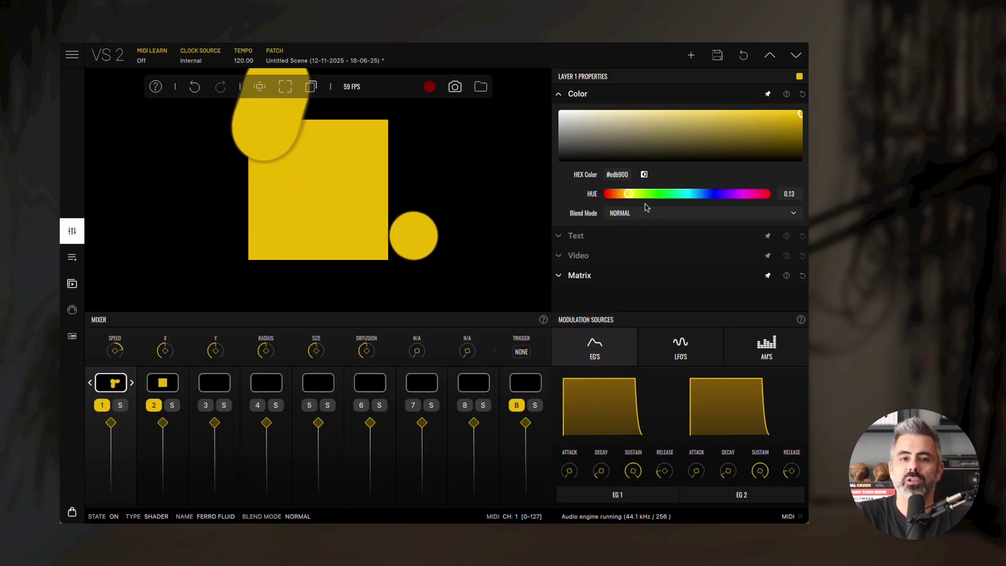
left_click_drag(698, 196, 700, 206)
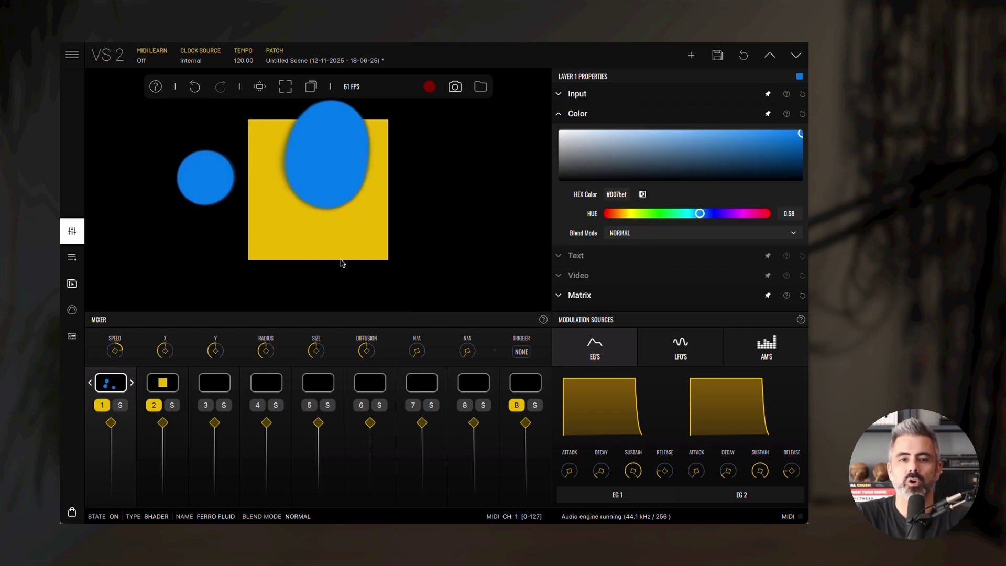
Replace layer 2's square with the Blobs shader tinted purple (#c100ef).
left_click(163, 392)
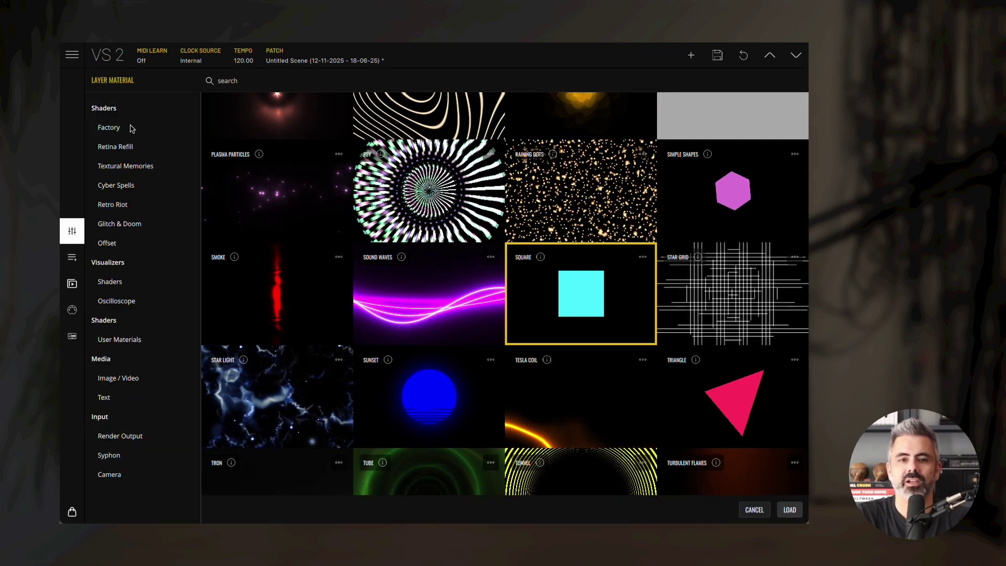
scroll(466, 244, "up", 10)
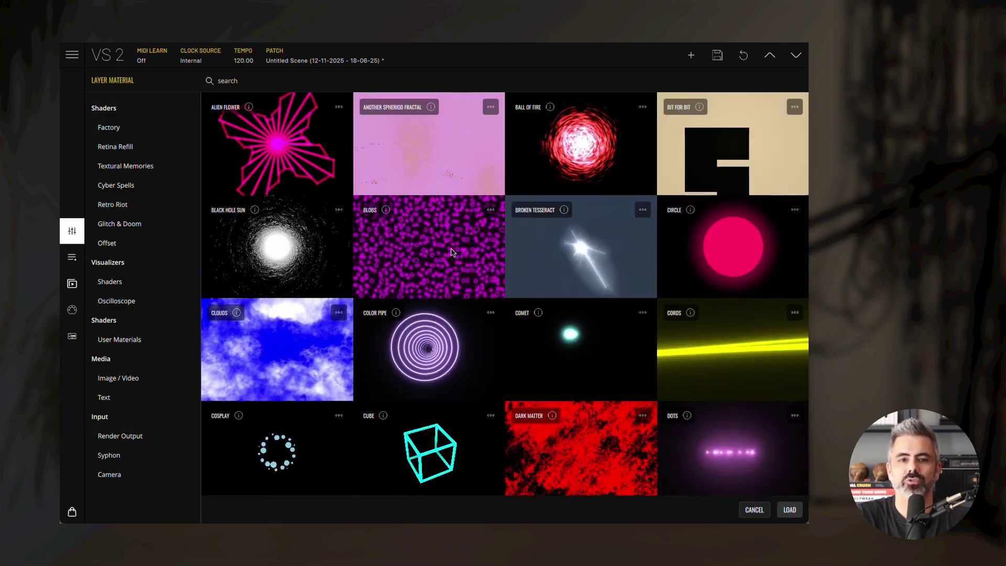
double_click(424, 260)
left_click_drag(726, 214, 735, 216)
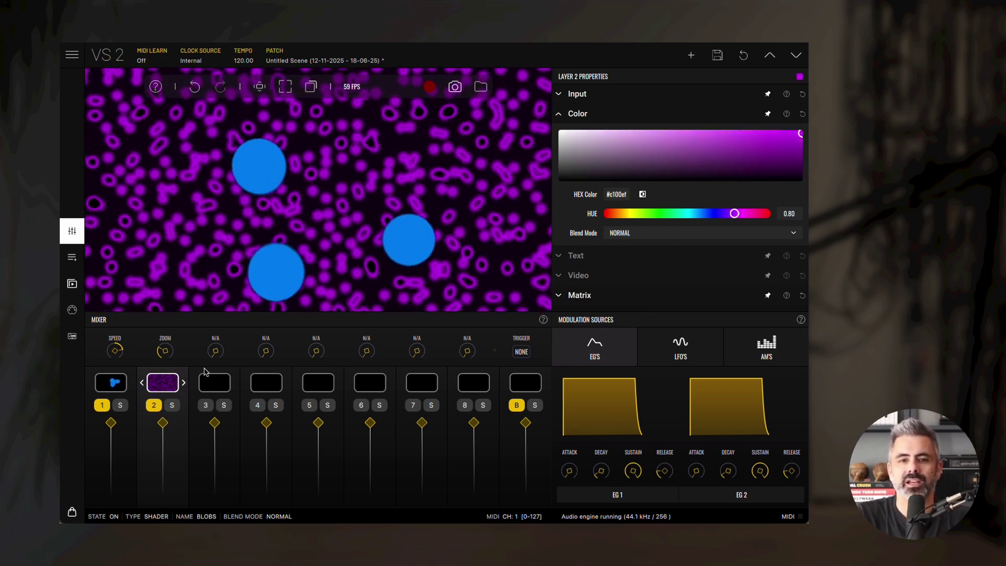
left_click(108, 390)
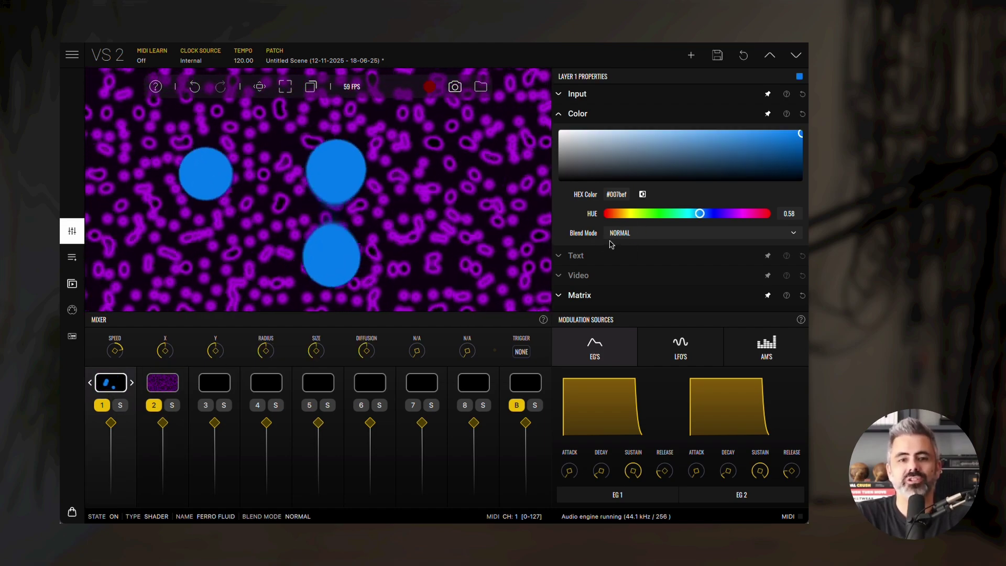
Set the Ferro Fluid layer's blend mode to Multiply.
left_click(620, 233)
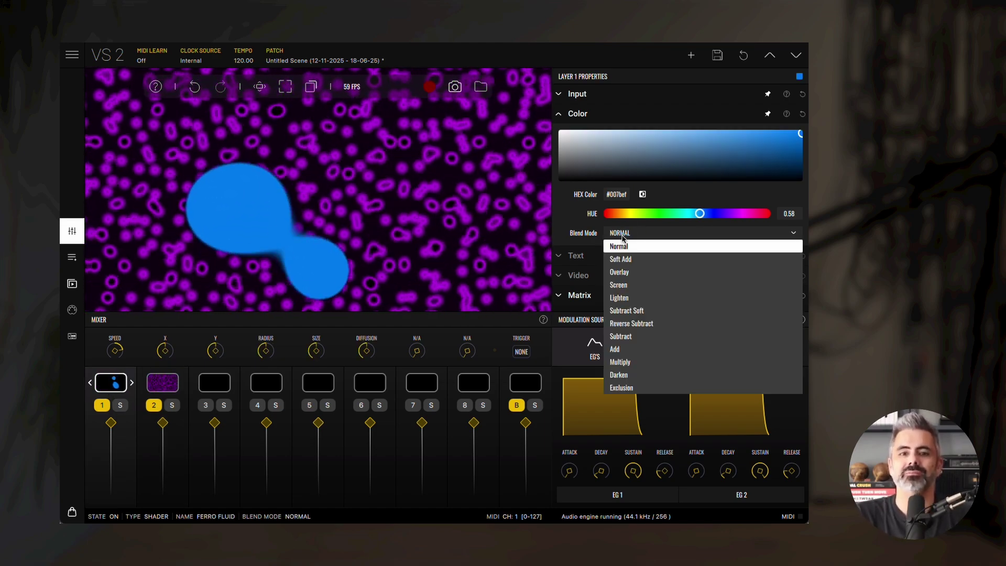
left_click(632, 362)
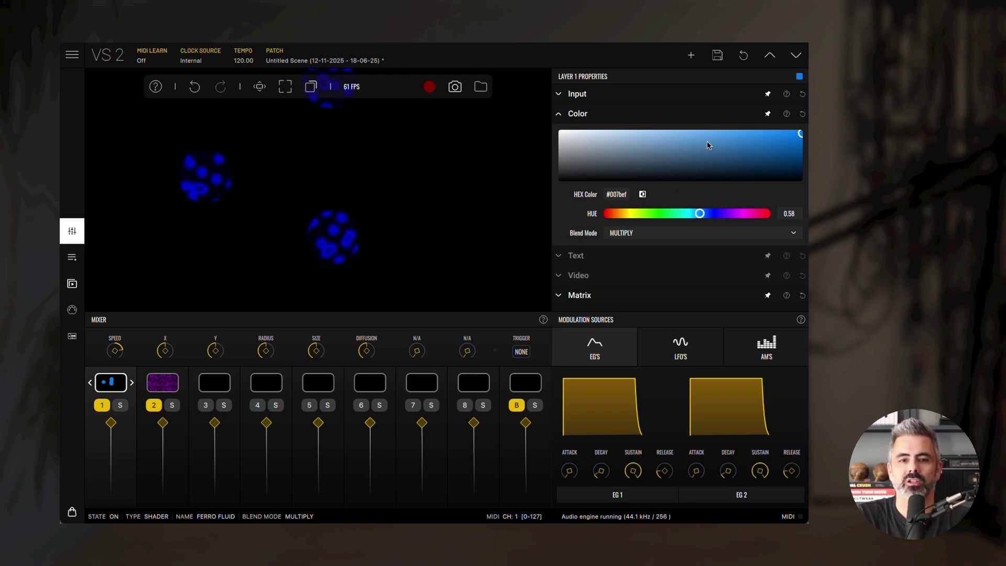
Make the Ferro Fluid colour pure white (#ffffff) and raise its Size to 0.66.
left_click(565, 137)
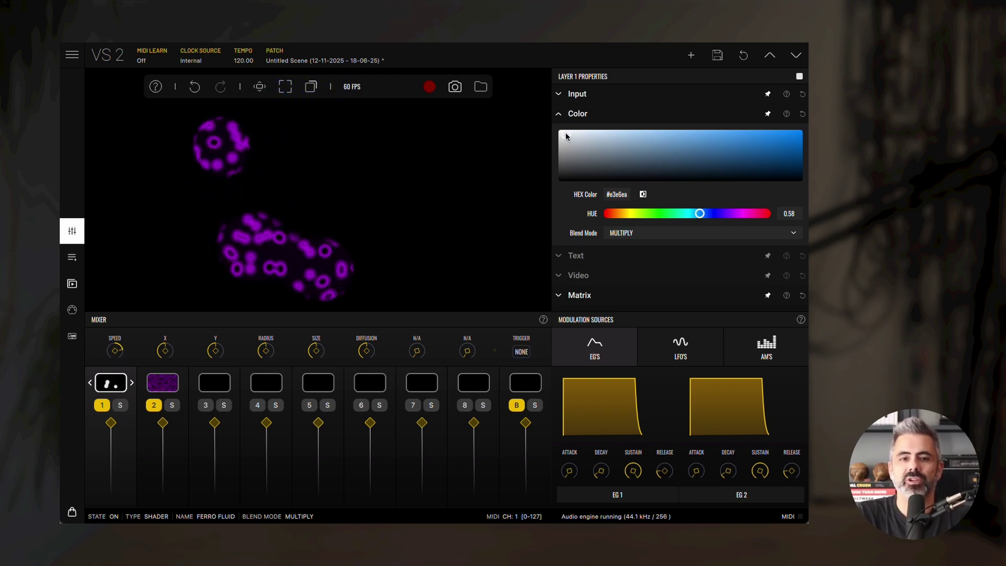
left_click_drag(565, 136, 539, 117)
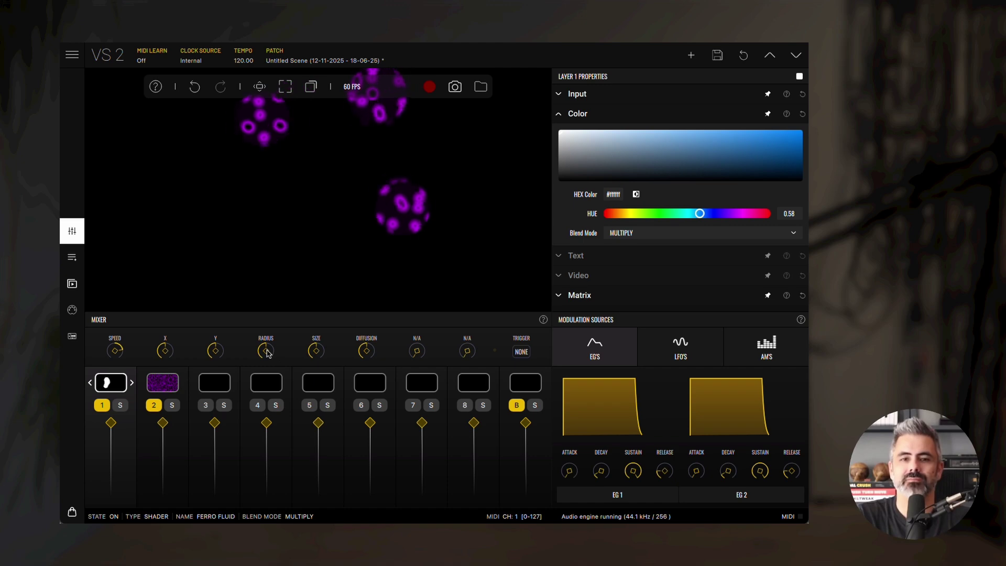
mouse_move(317, 347)
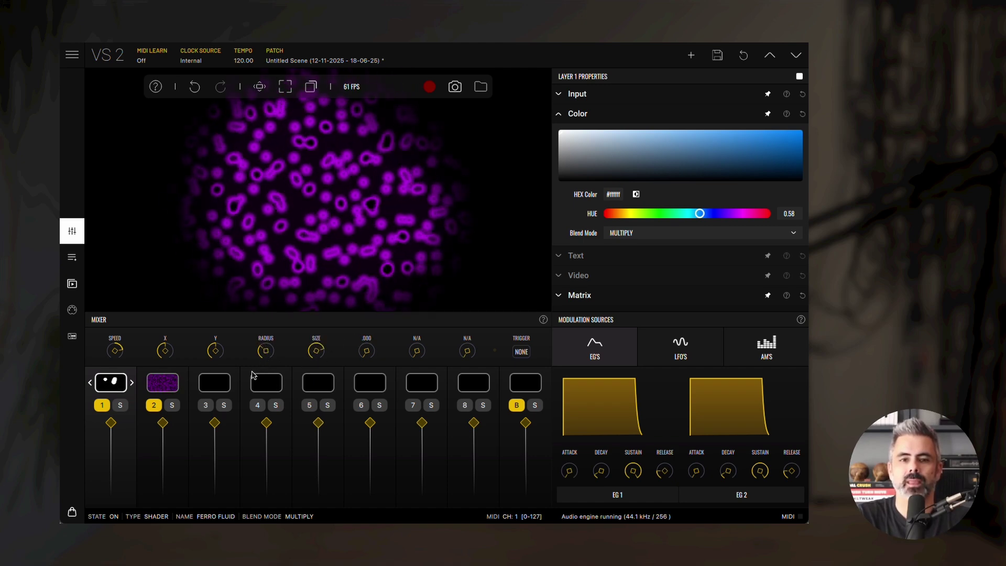
left_click_drag(316, 351, 317, 373)
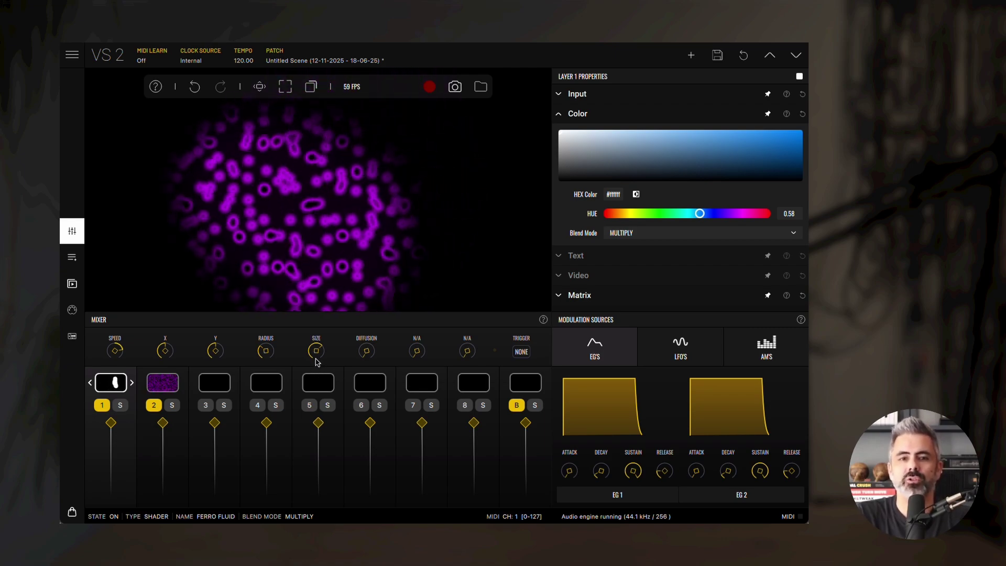
Load the Factory picture perplexon-lines17.jpg onto layer 3.
double_click(216, 383)
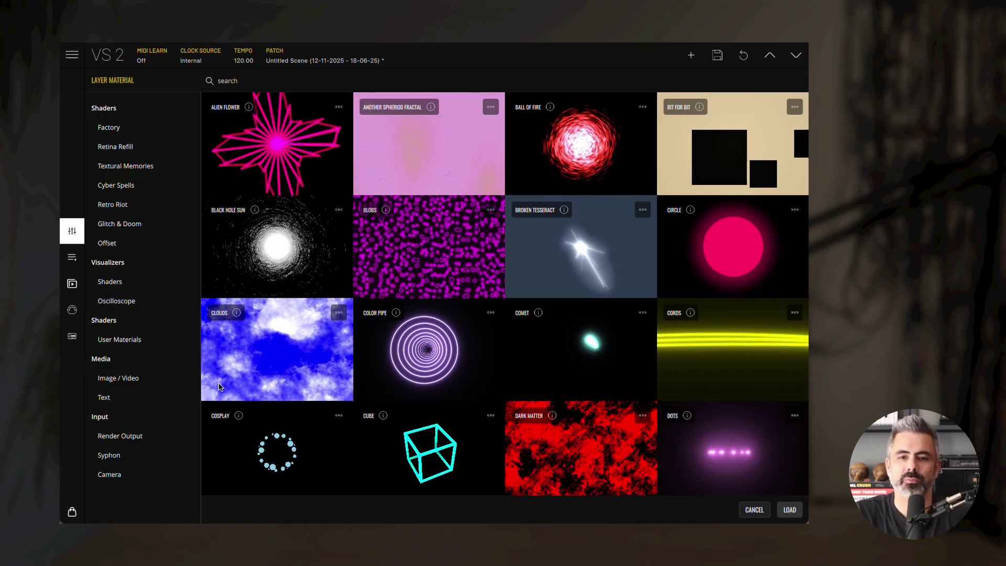
left_click(120, 378)
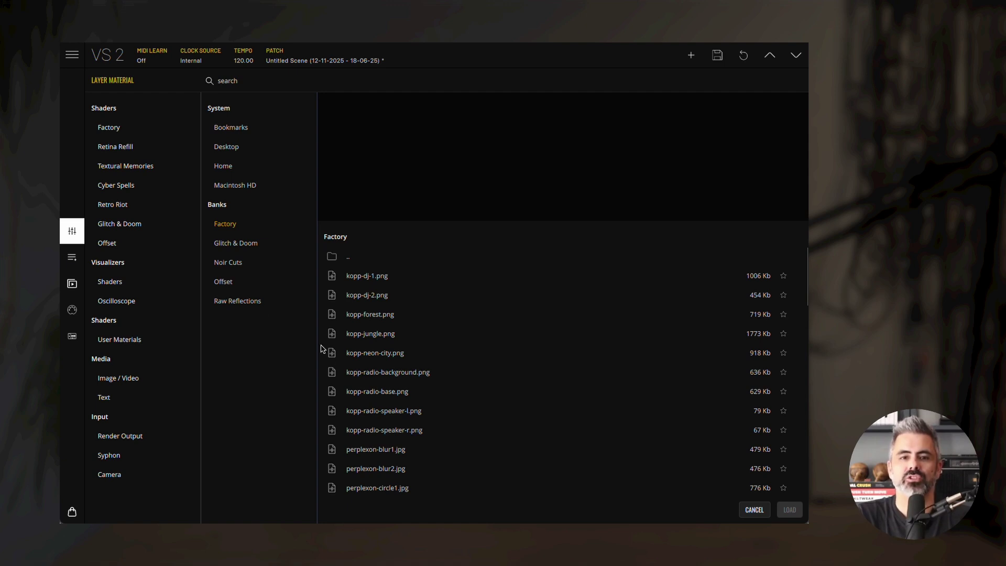
left_click(232, 225)
left_click(356, 316)
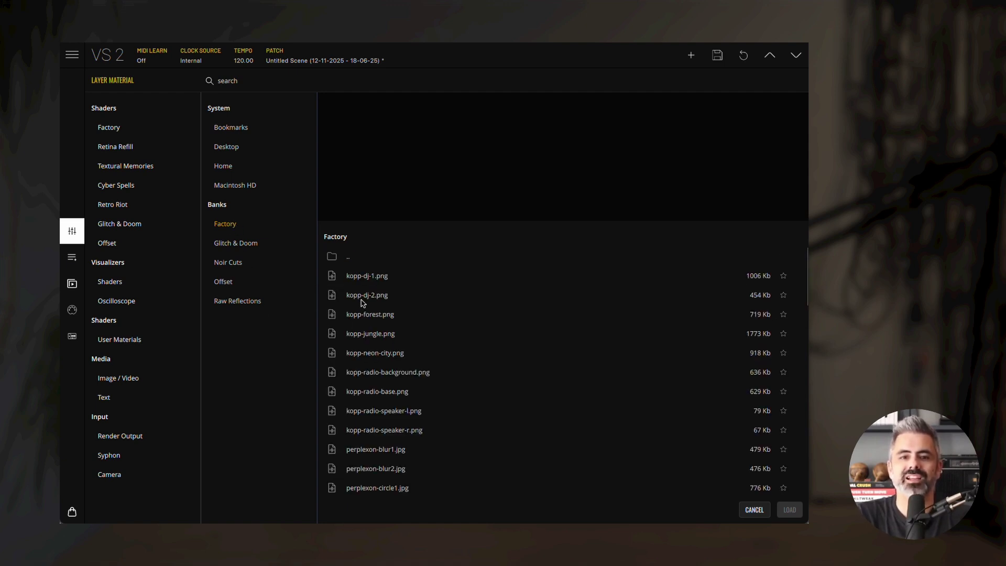
scroll(448, 366, "down", 5)
scroll(444, 376, "down", 5)
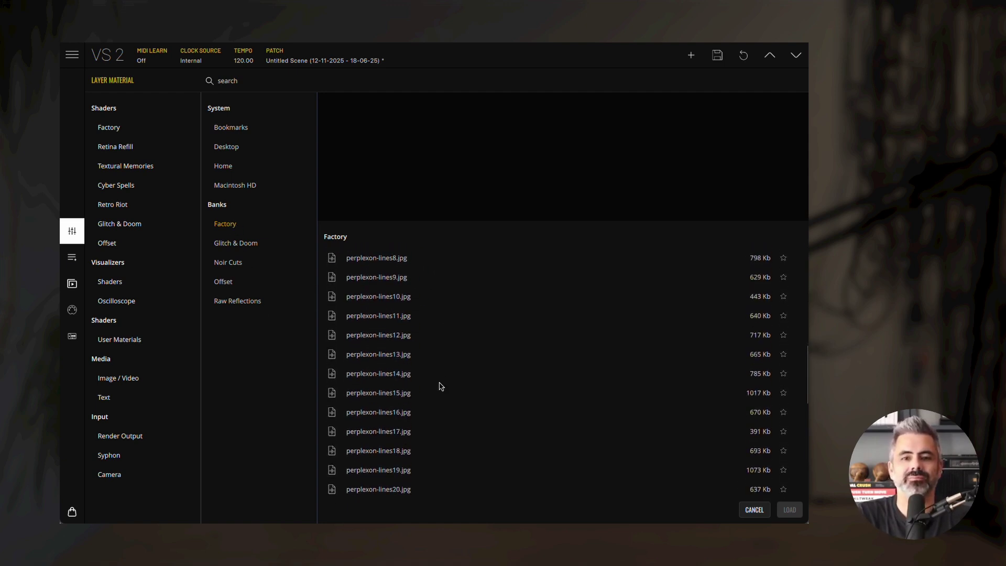
double_click(396, 417)
Select the purple Blobs layer and scroll through its blend mode list.
left_click(162, 382)
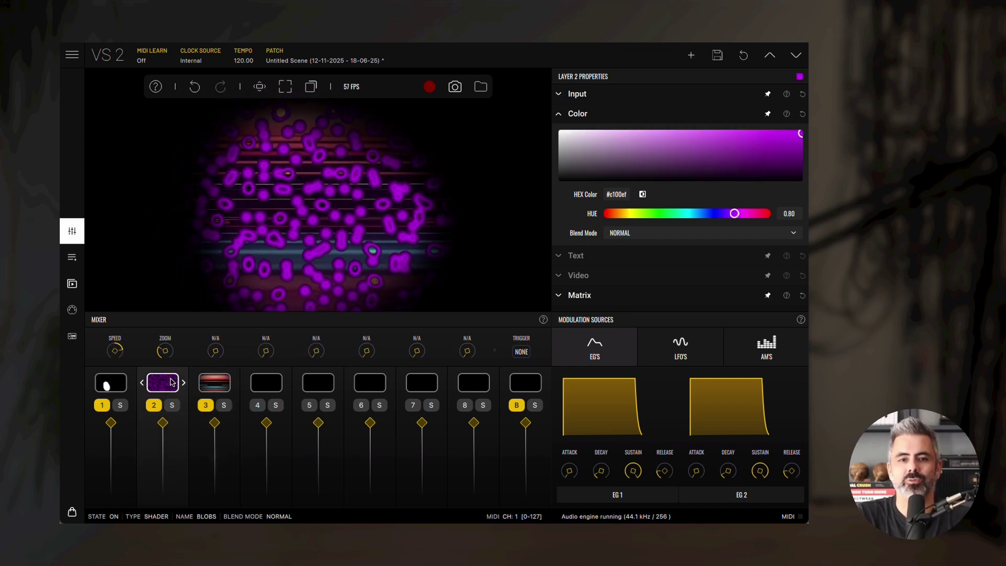
left_click(618, 234)
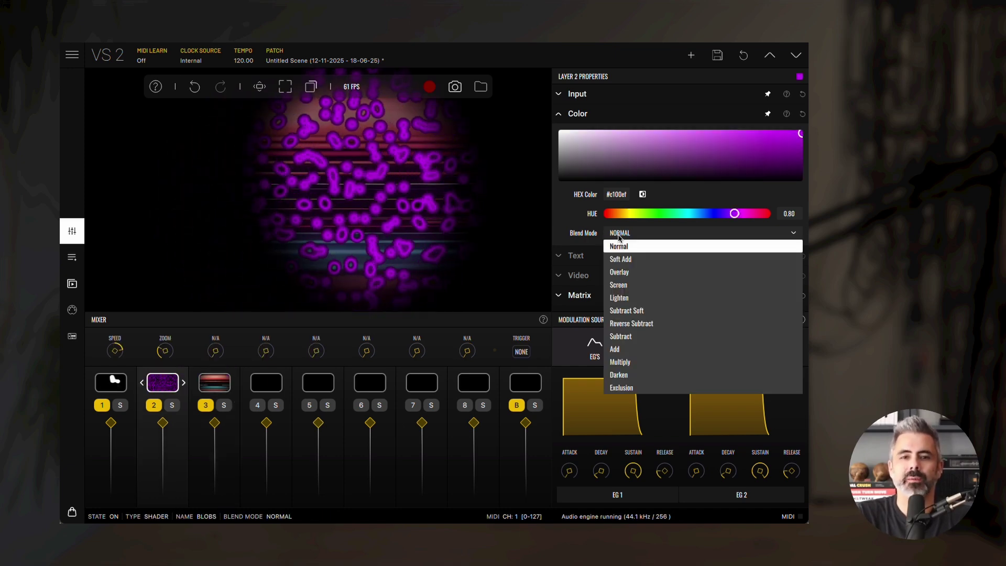
scroll(619, 237, "down", 2)
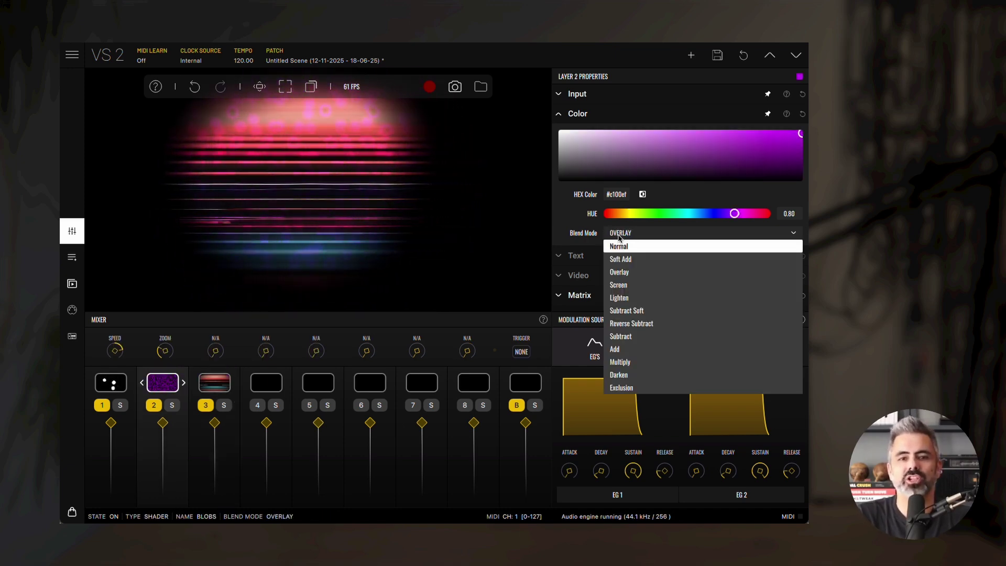
scroll(618, 236, "down", 1)
scroll(619, 237, "down", 3)
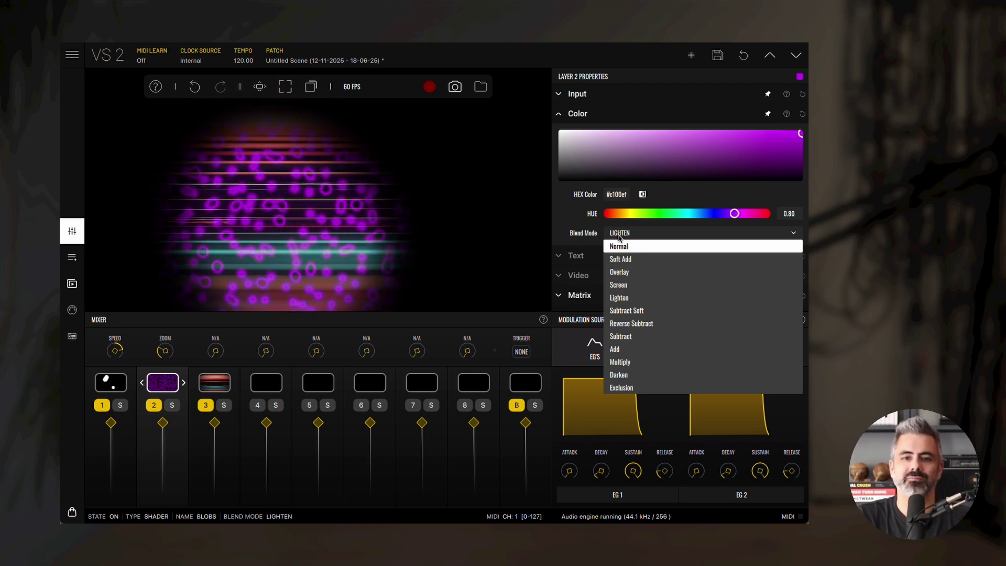